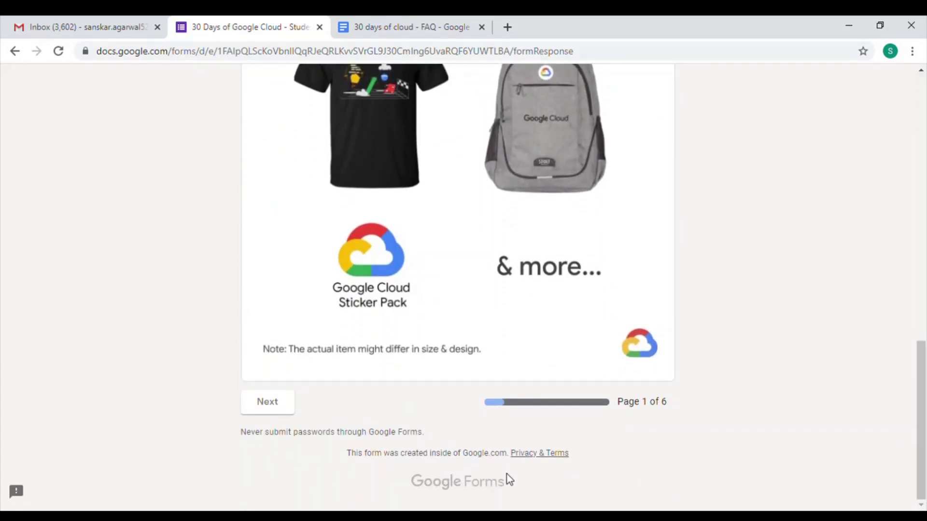
Advance the enrolment form past the introduction and the already accepted terms and conditions to the details page
click(265, 414)
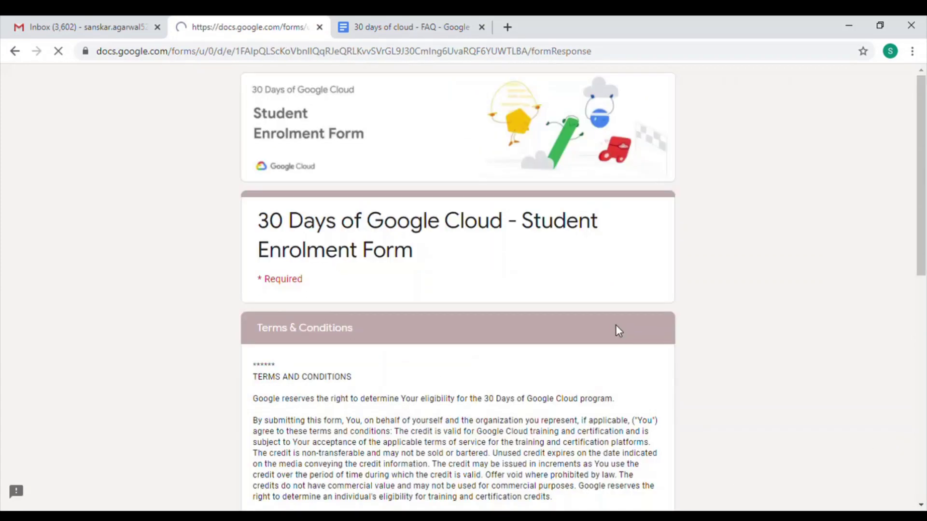
click(923, 293)
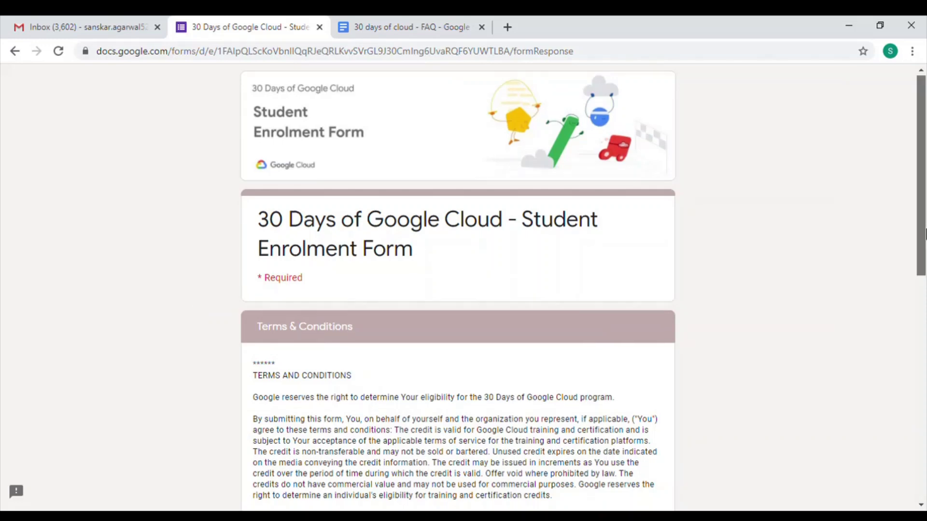
scroll(917, 331, down, 7)
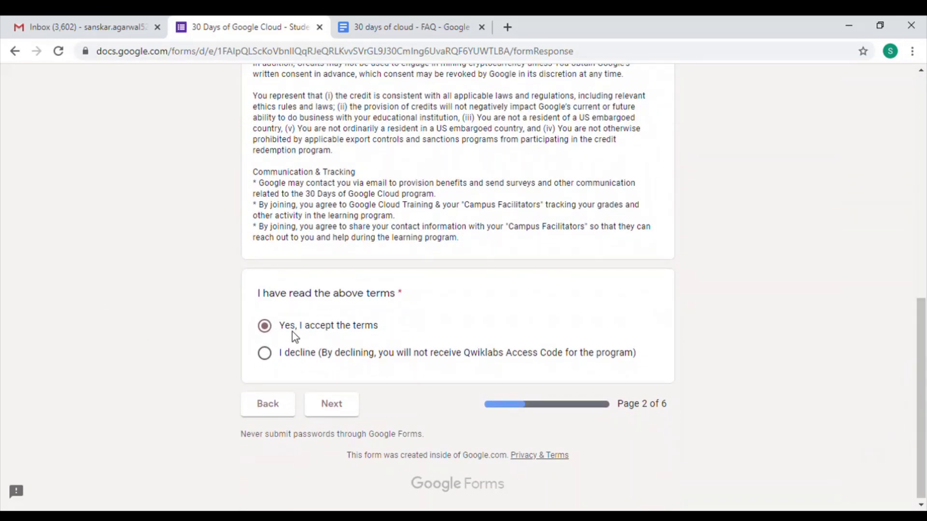
click(329, 408)
Review the filled-in full name, email id and email confirmation answers on the details page
scroll(925, 151, down, 5)
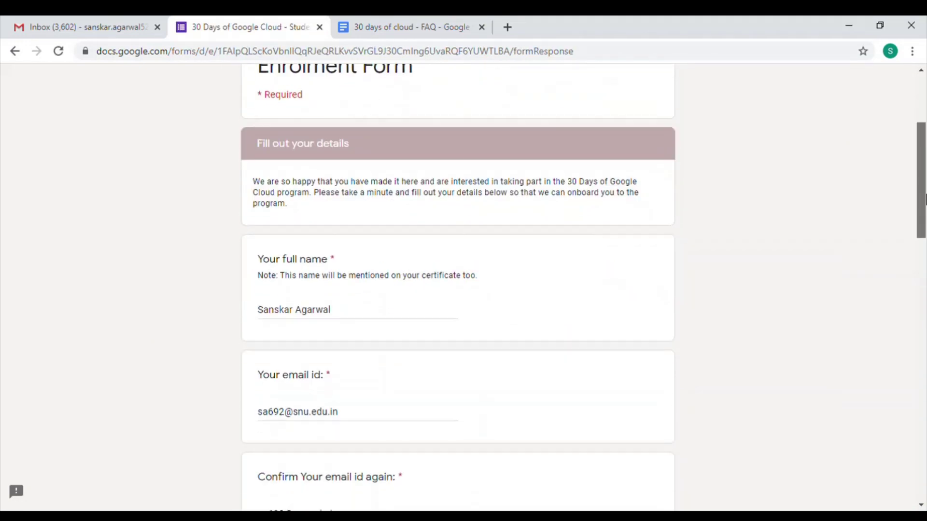
drag(394, 248, 187, 251)
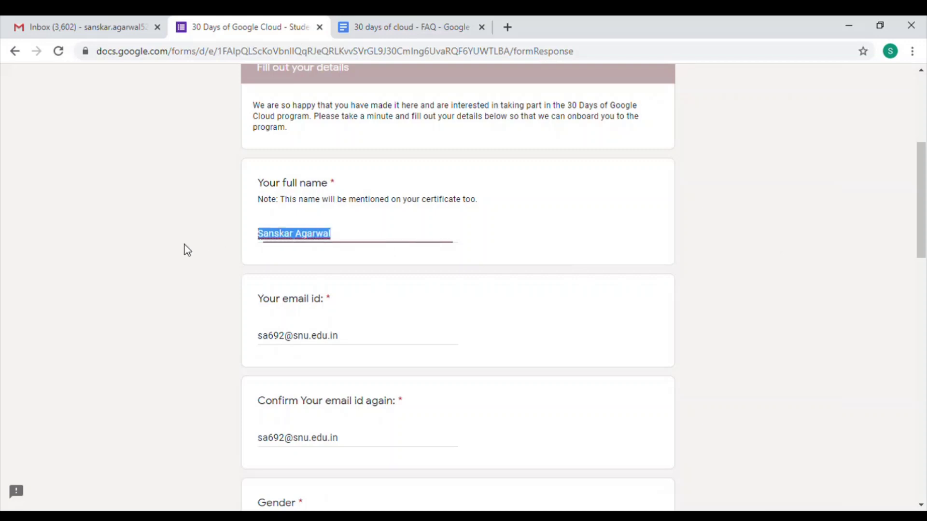
drag(351, 340, 246, 344)
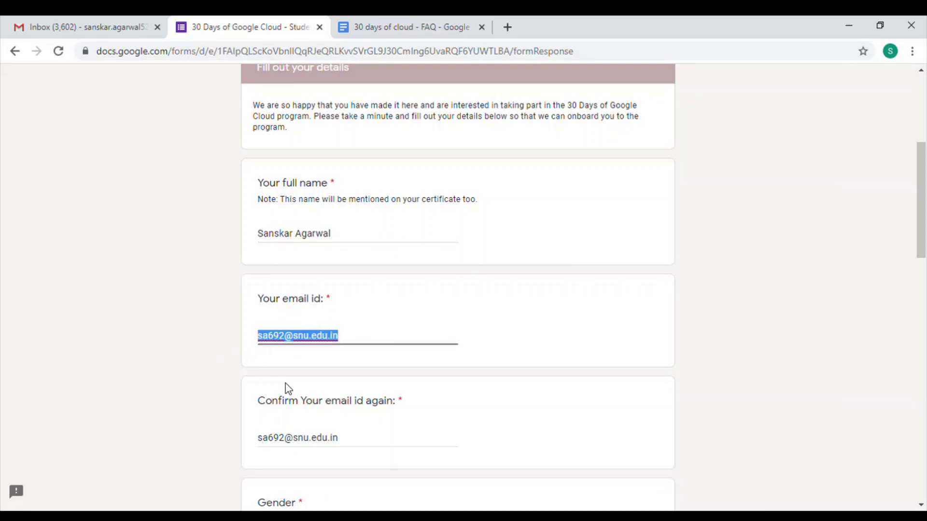
drag(350, 444, 248, 437)
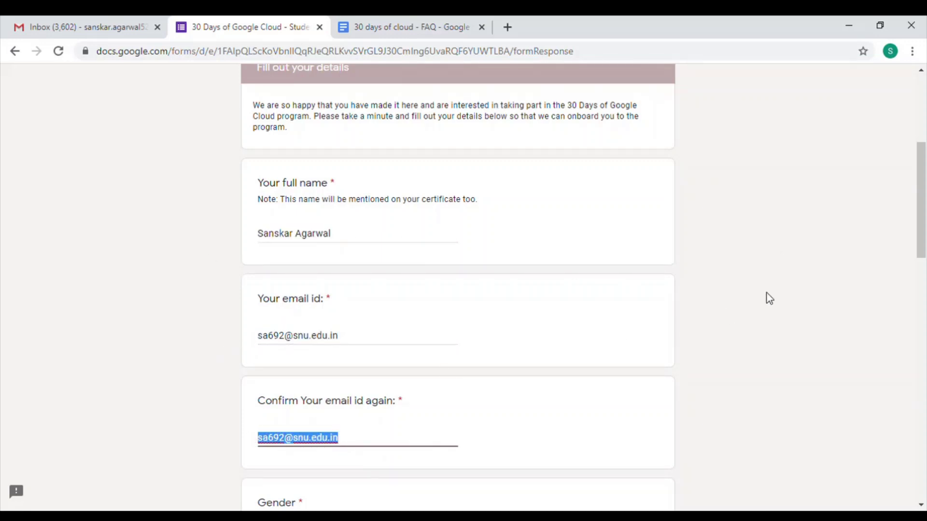
scroll(758, 288, down, 2)
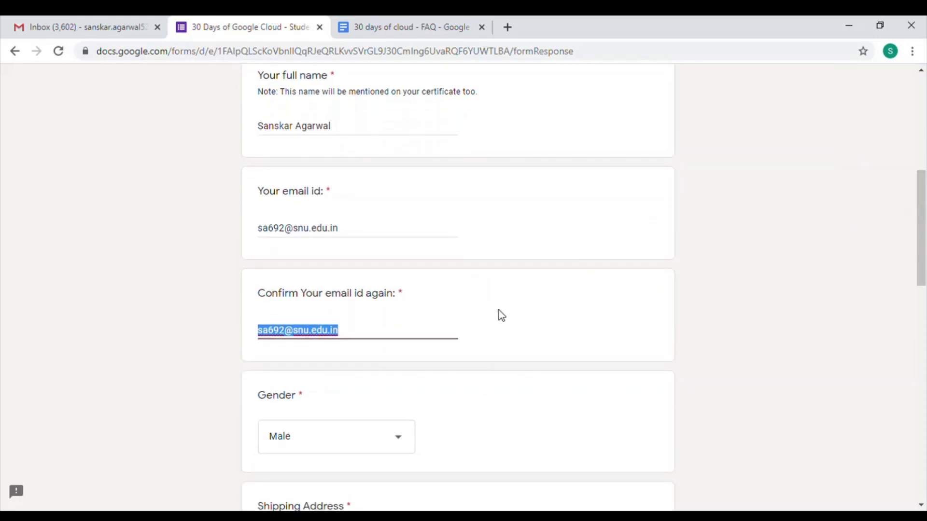
click(753, 317)
Review the gender, shipping address, t-shirt size, institution and graduation year answers, checking the gender and graduation year choices
drag(925, 252, 922, 326)
click(396, 165)
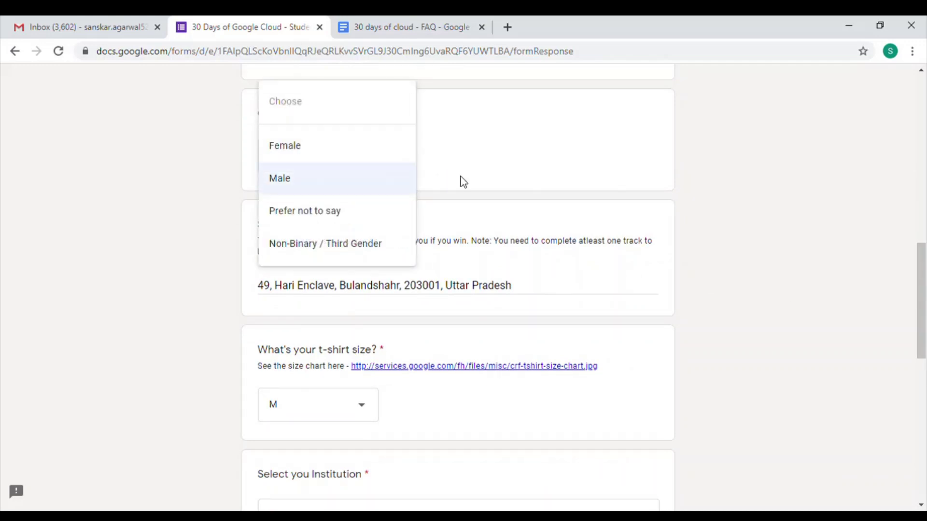
click(834, 234)
scroll(772, 280, down, 1)
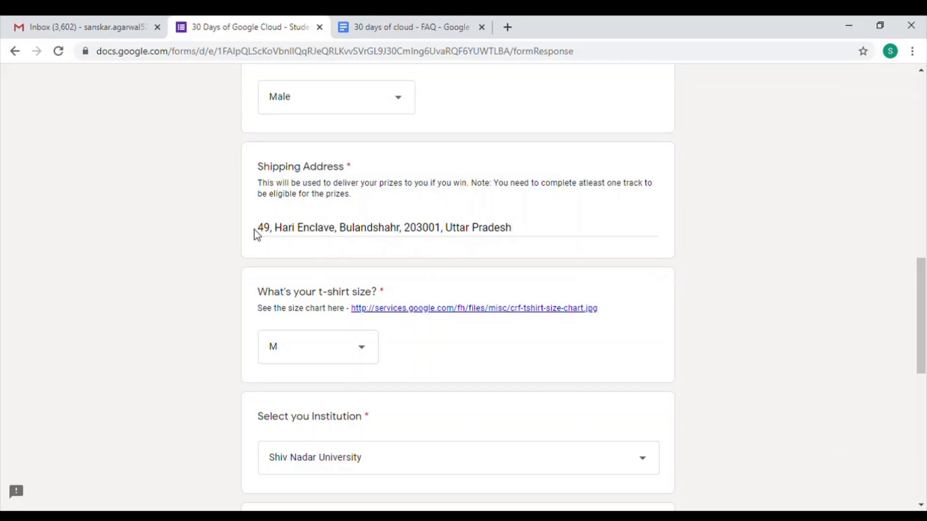
drag(527, 238, 260, 237)
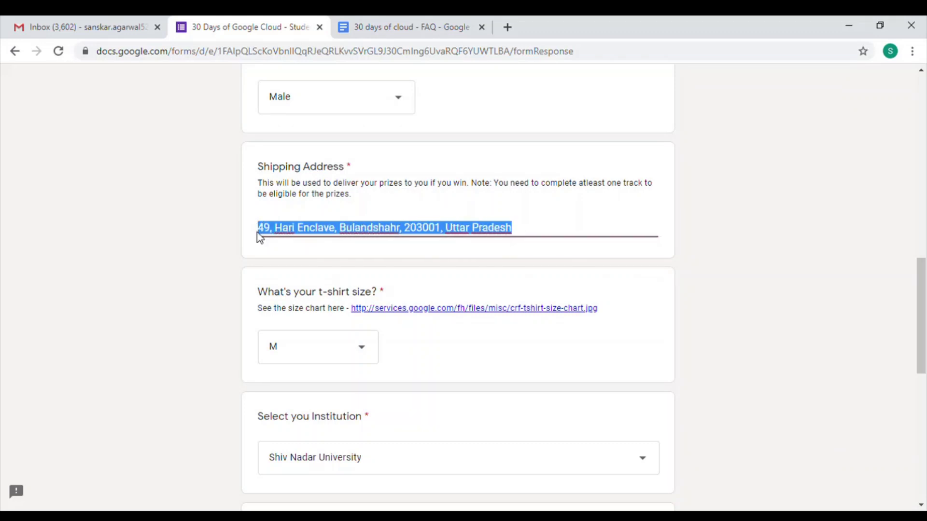
click(817, 308)
scroll(817, 308, down, 1)
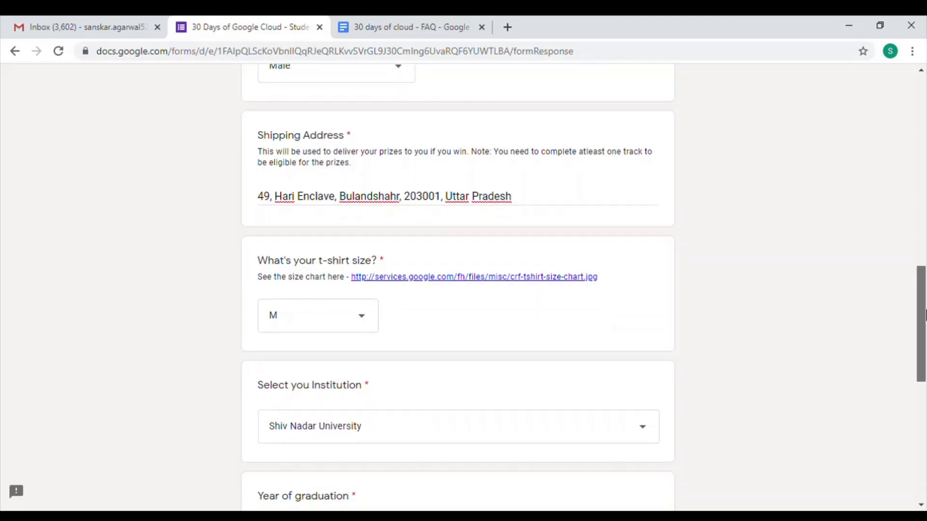
drag(411, 198, 443, 202)
drag(921, 309, 921, 362)
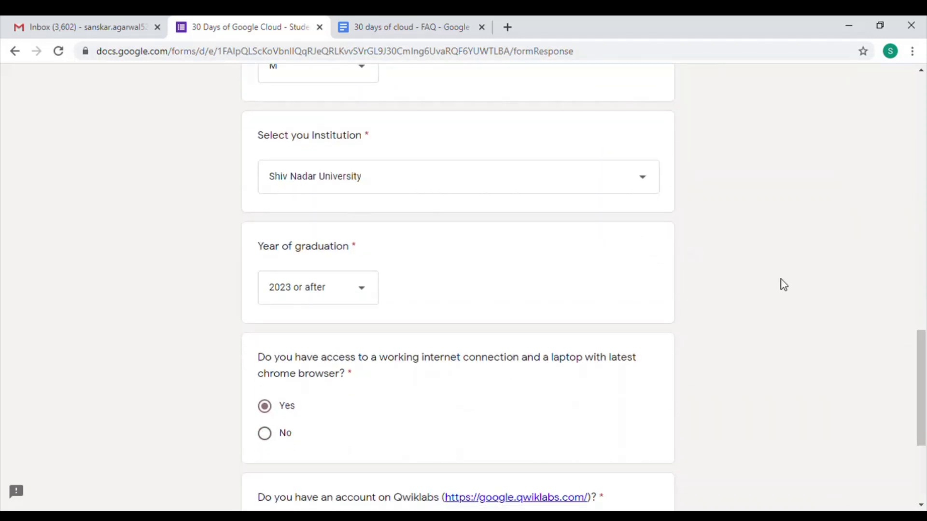
drag(921, 363, 923, 391)
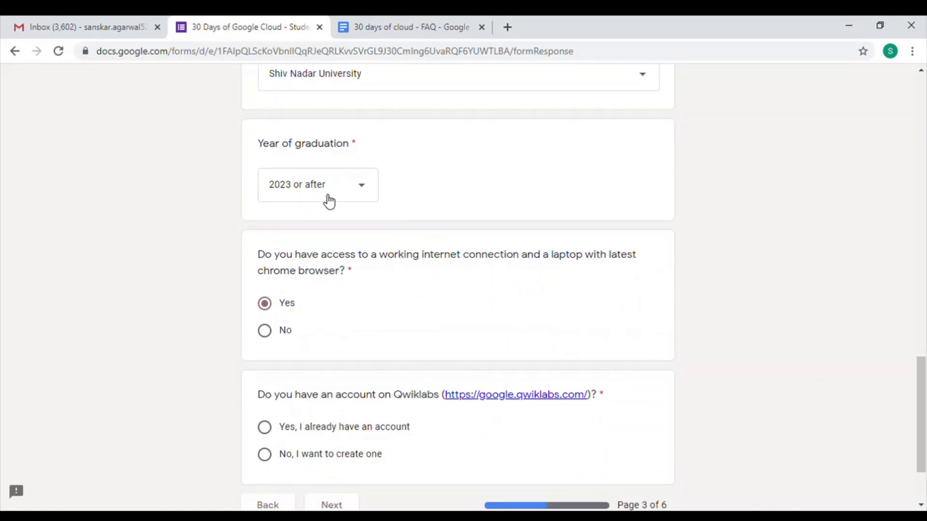
click(347, 192)
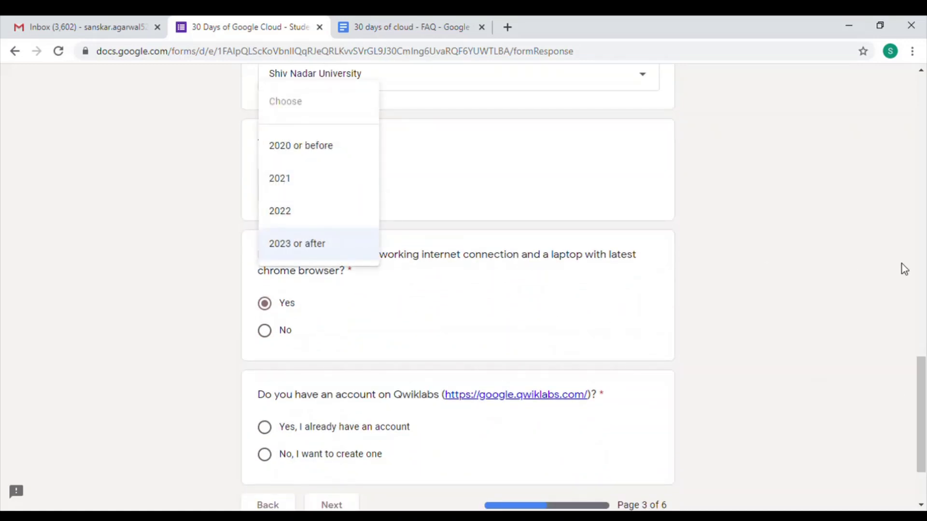
click(922, 280)
Answer the Qwiklabs account question with "No, I want to create one" and continue to the following form page
drag(923, 290, 896, 434)
click(862, 322)
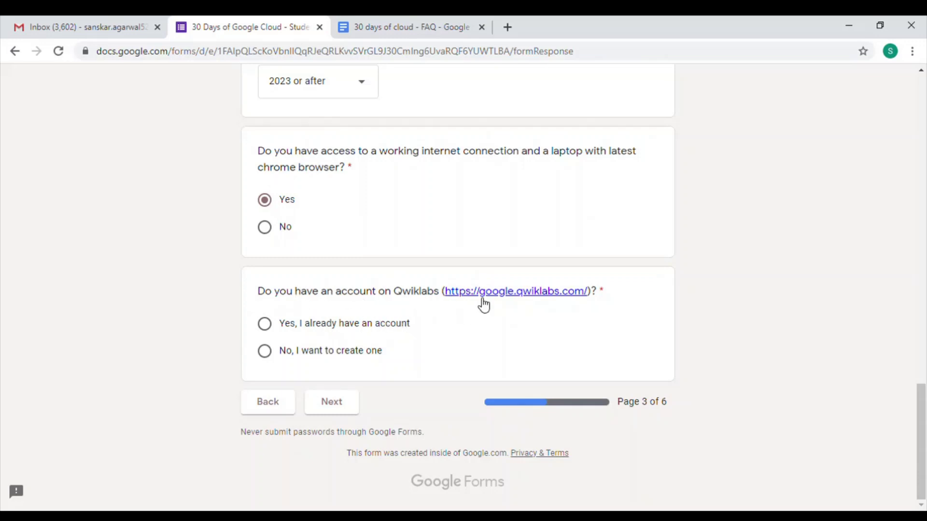
click(267, 357)
click(333, 403)
Open the Qwiklabs site linked in the form and join by signing in with the personal Gmail account
drag(925, 191, 925, 295)
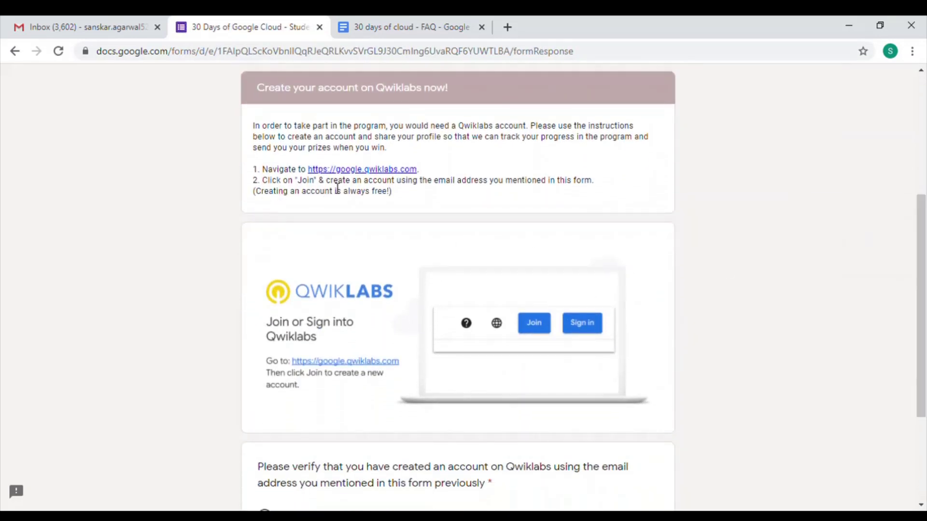
click(362, 170)
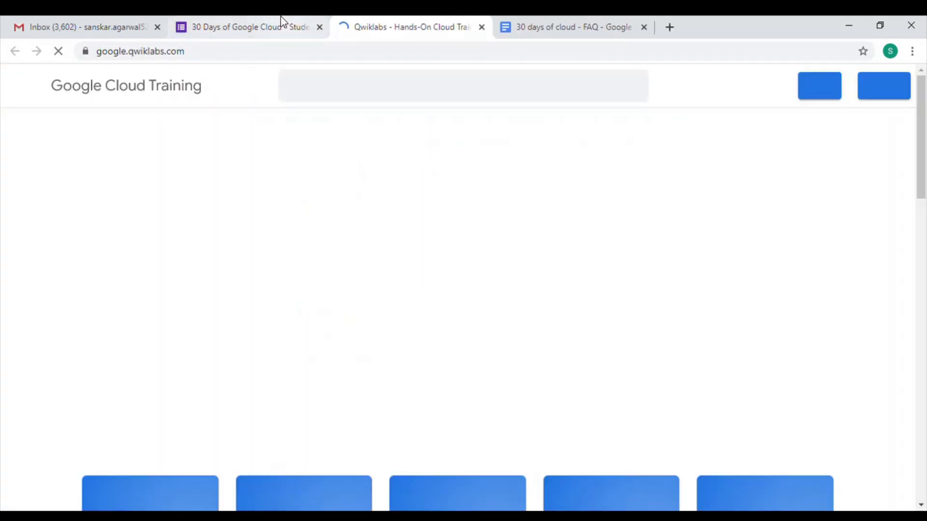
click(826, 83)
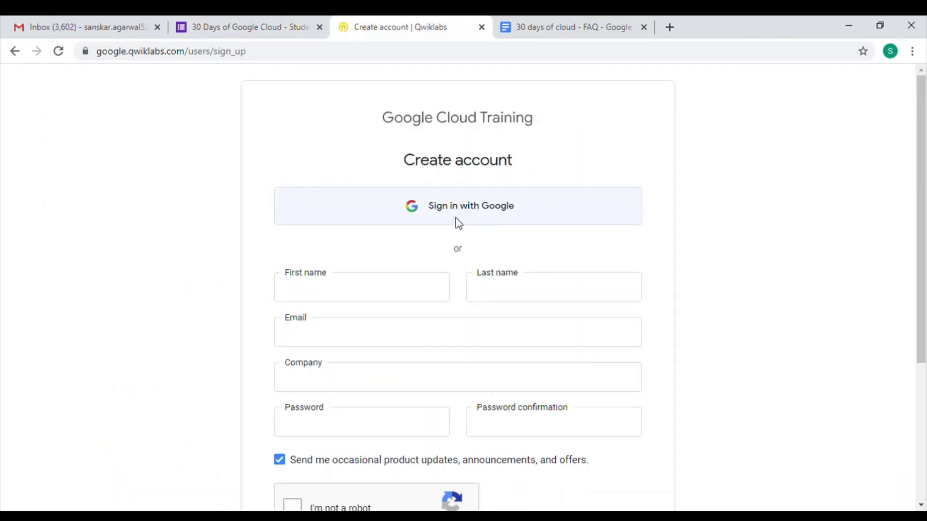
scroll(413, 326, down, 2)
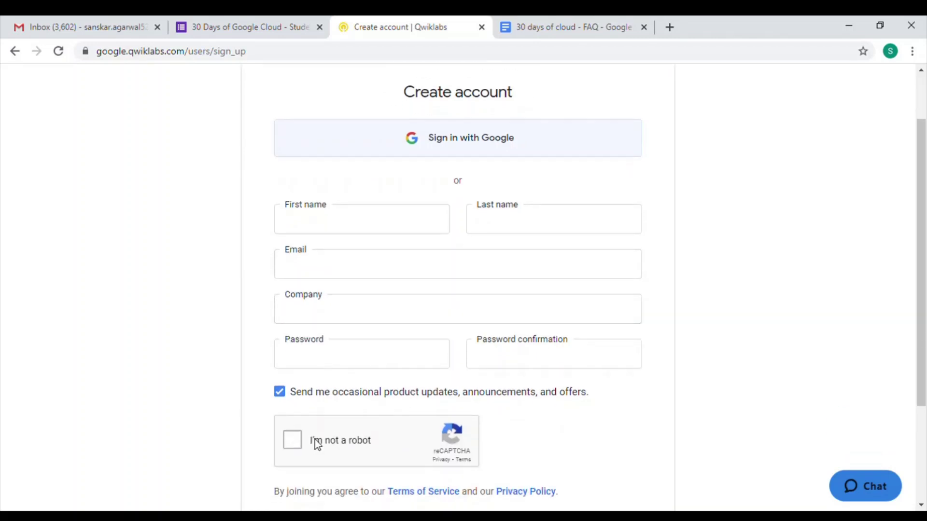
click(467, 147)
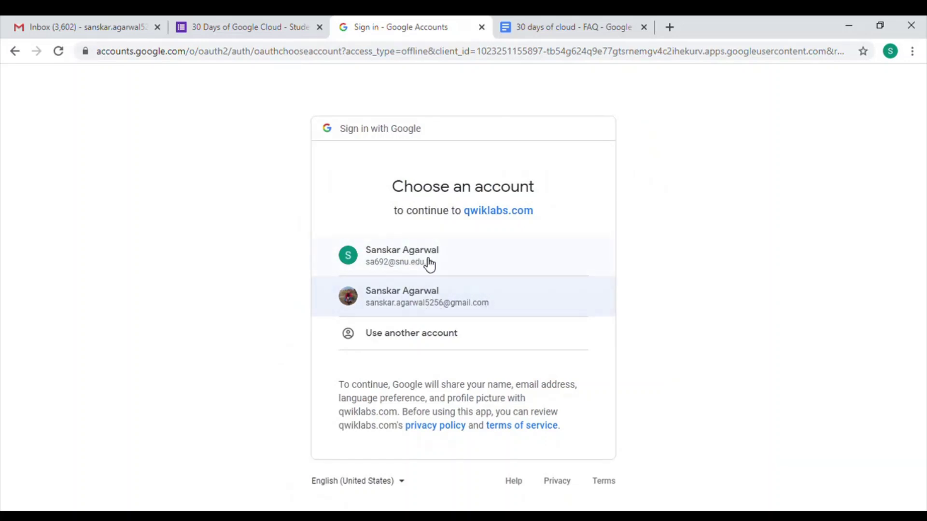
click(423, 312)
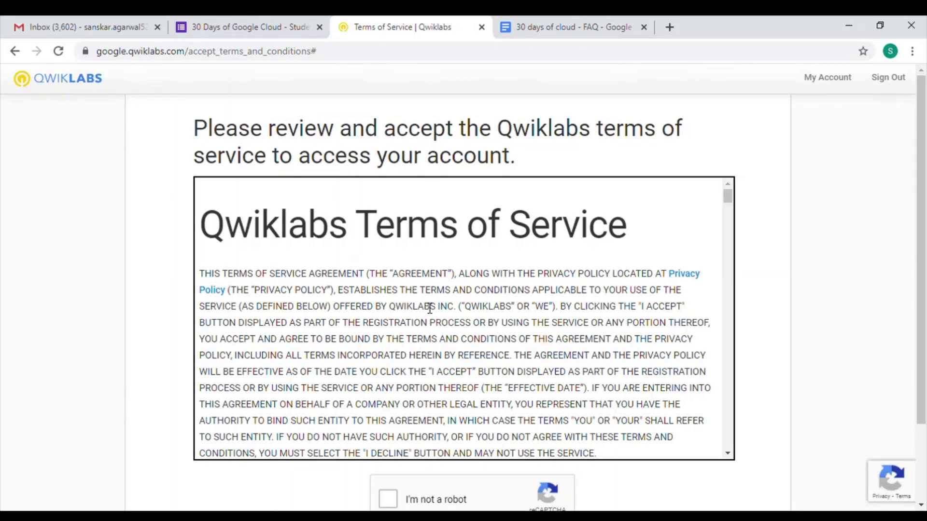
Complete the robot check and accept the Qwiklabs terms of service
scroll(739, 311, down, 2)
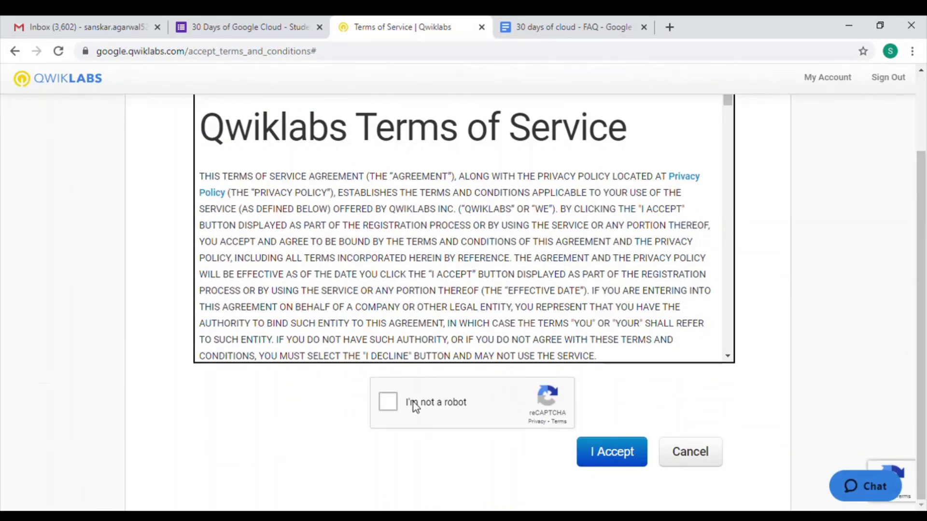
click(389, 402)
click(614, 450)
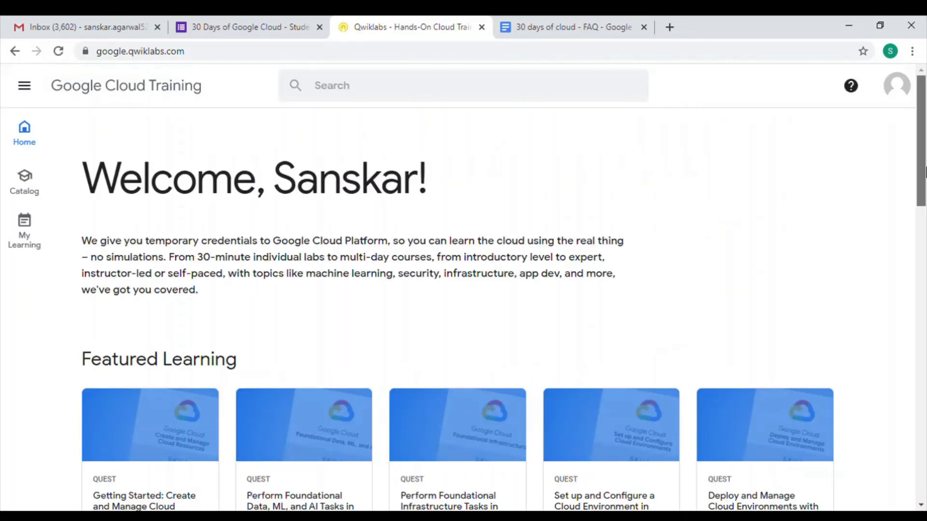
drag(77, 186, 445, 169)
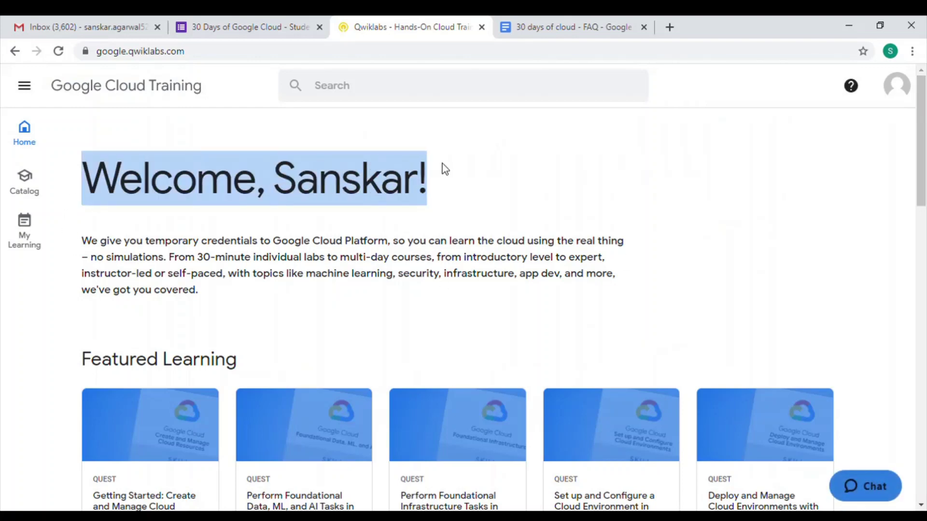
click(387, 124)
Return to the enrolment form, verify that the Qwiklabs account was created, and continue to the mandatory last steps
click(265, 21)
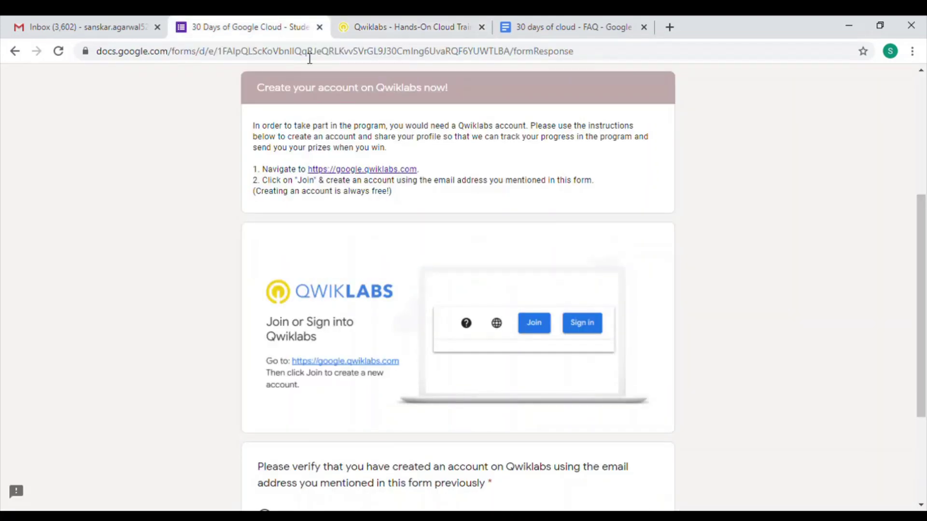
scroll(296, 420, down, 3)
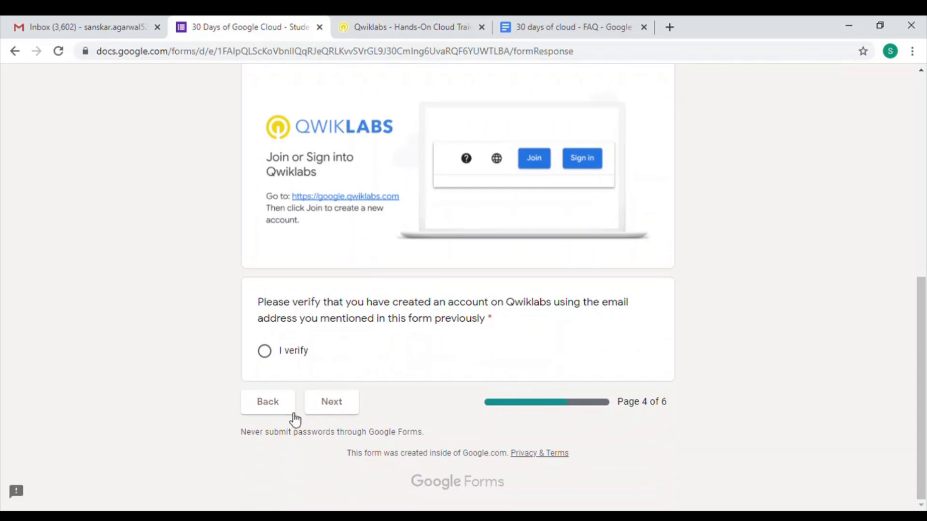
click(309, 348)
click(322, 405)
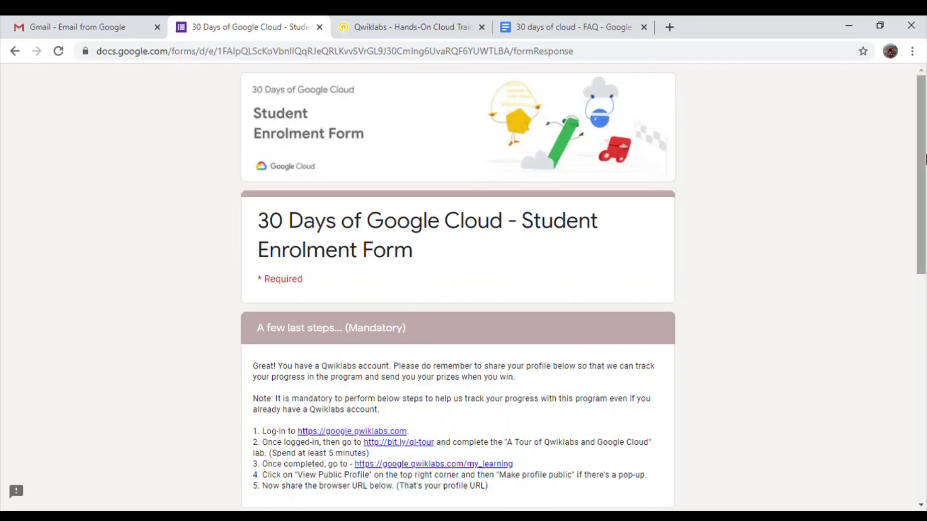
Open the Qwiklabs tour lab link from the form, skip the welcome video and sign in to Qwiklabs
drag(925, 162, 925, 242)
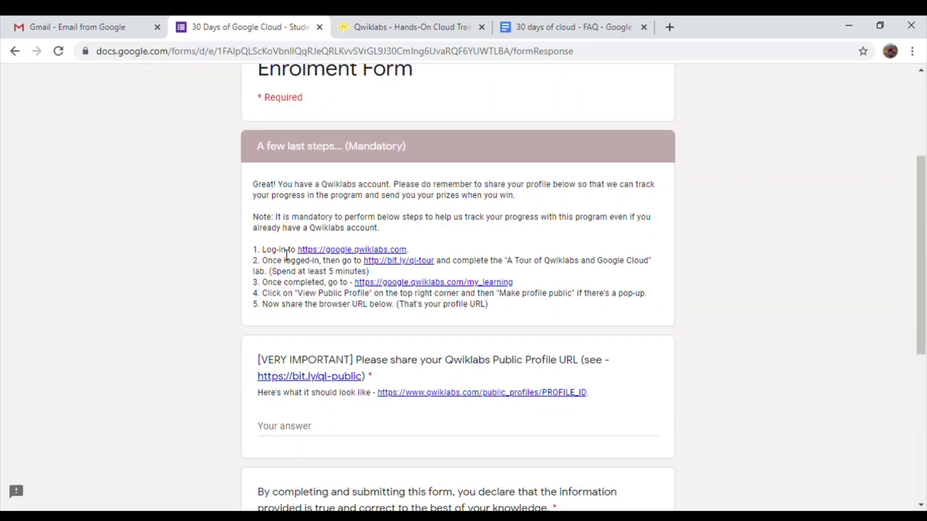
click(385, 263)
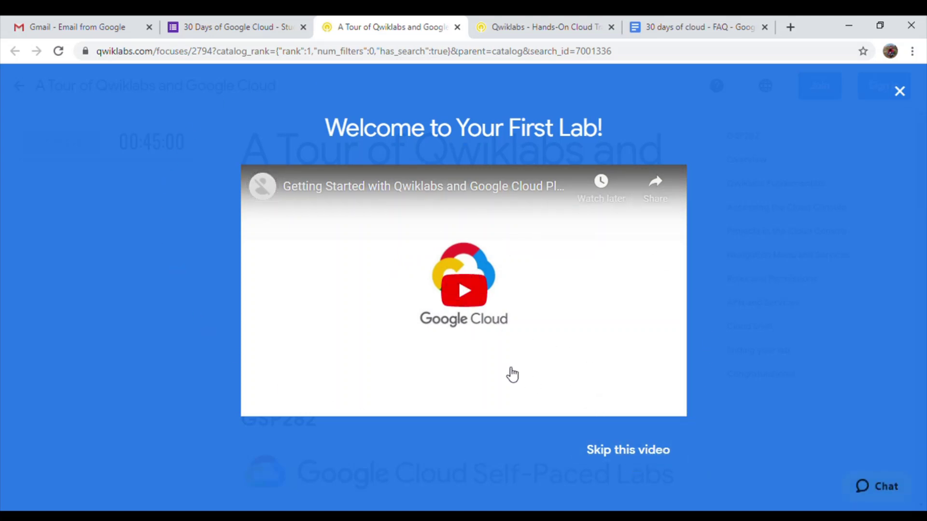
click(622, 452)
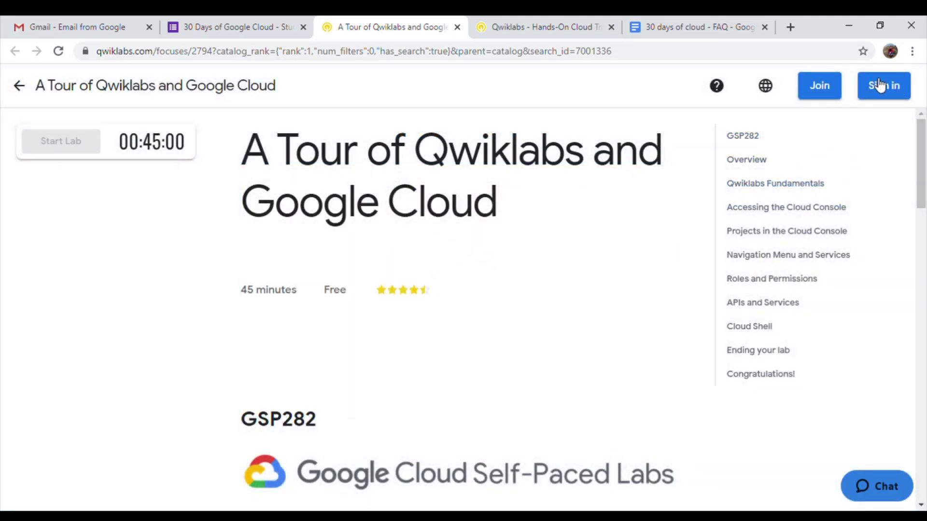
click(879, 85)
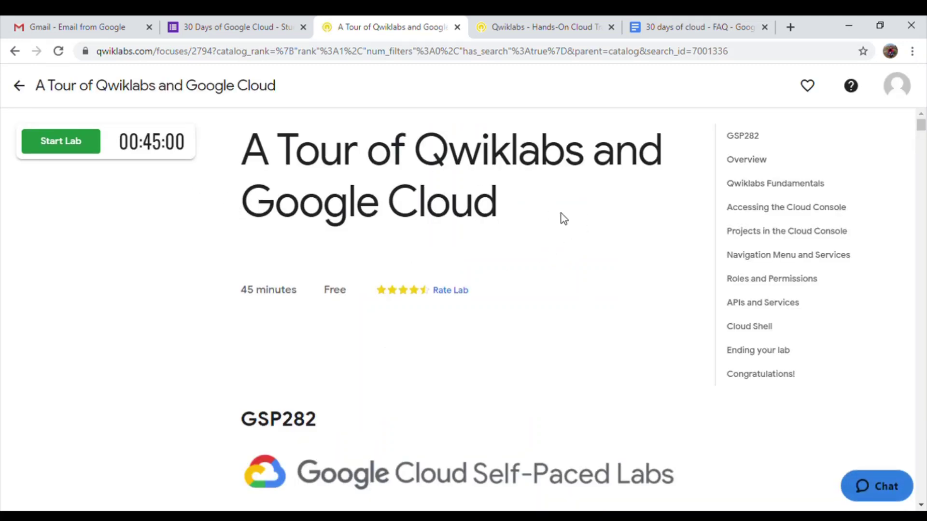
Look over the overview and title of the "A Tour of Qwiklabs and Google Cloud" lab
scroll(563, 220, down, 2)
scroll(561, 227, down, 10)
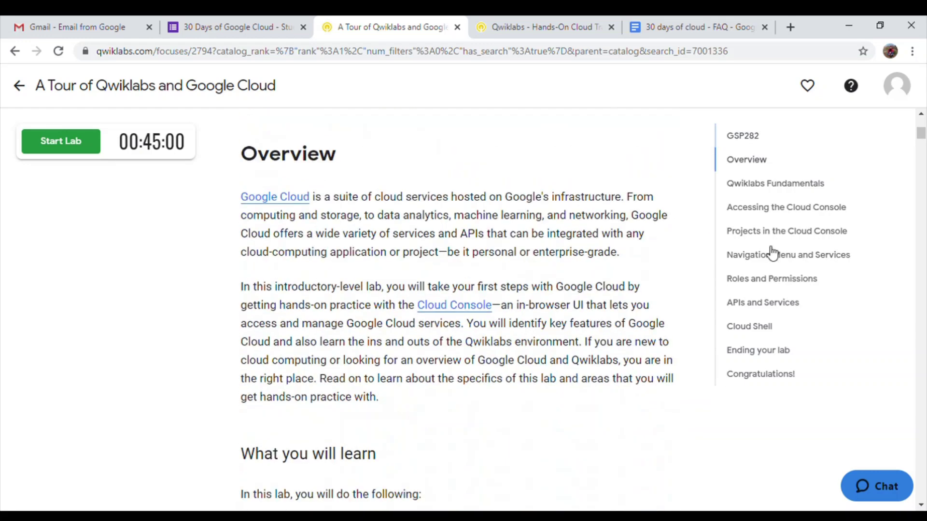
scroll(923, 143, up, 10)
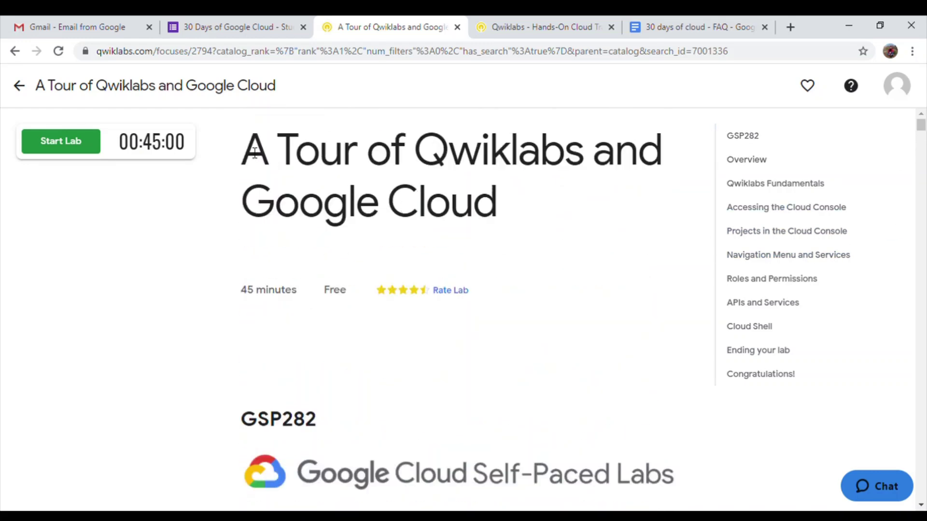
drag(255, 148, 581, 206)
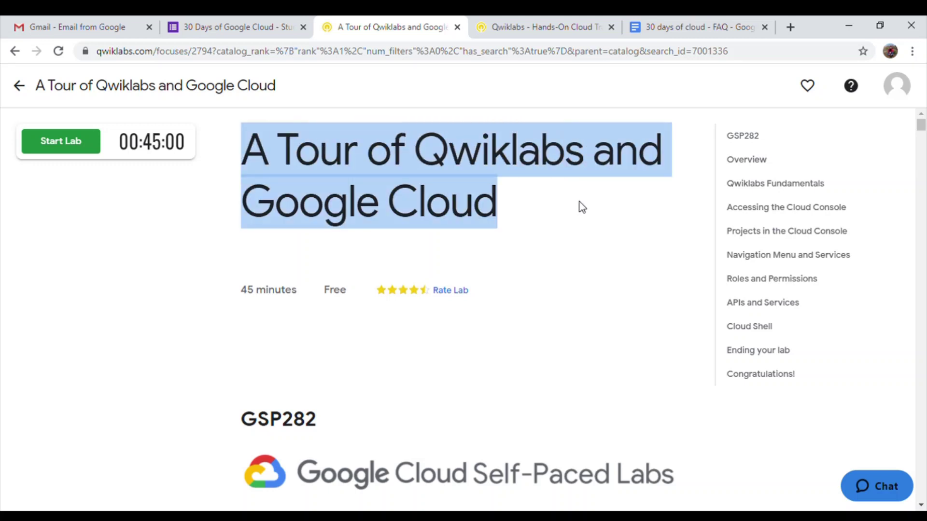
Start the "A Tour of Qwiklabs and Google Cloud" lab and complete the robot check
click(545, 211)
click(62, 141)
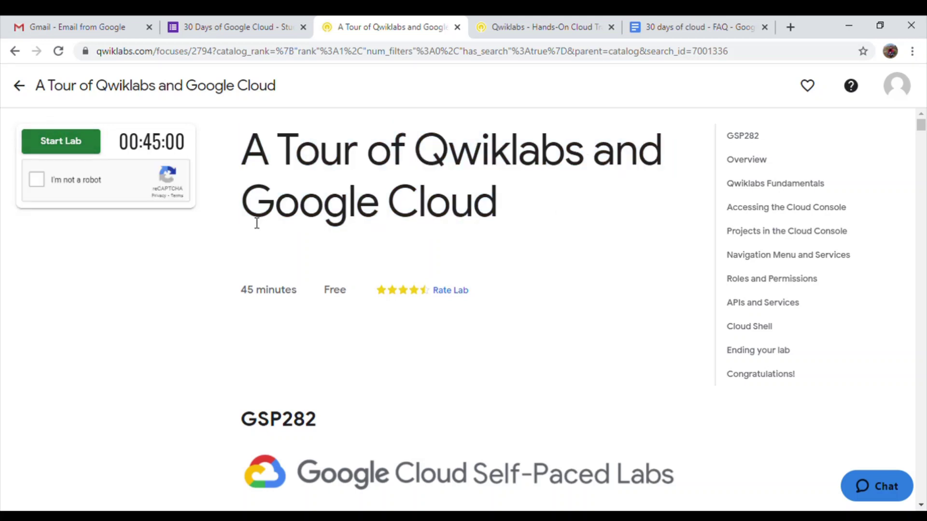
click(38, 186)
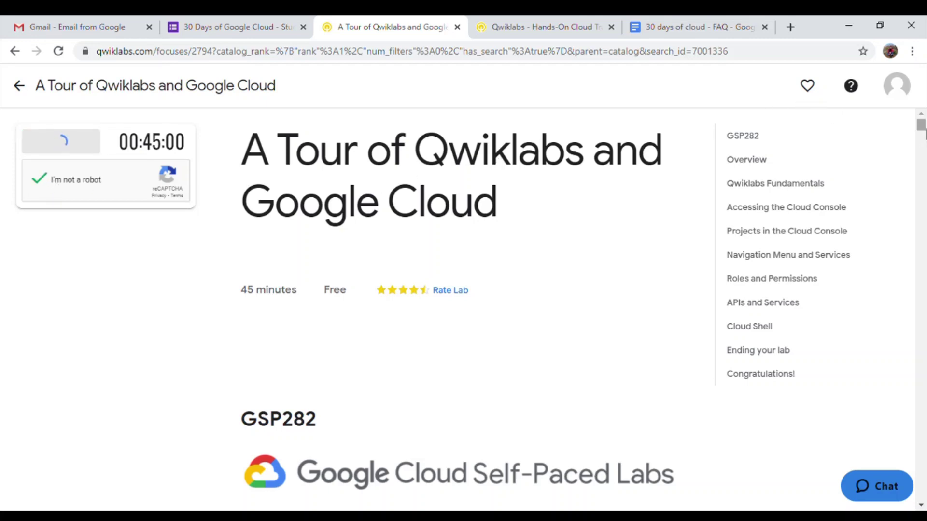
Look through the lab instructions, from the overview and Qwiklabs Fundamentals to the "Test your understanding" questions
scroll(599, 232, down, 3)
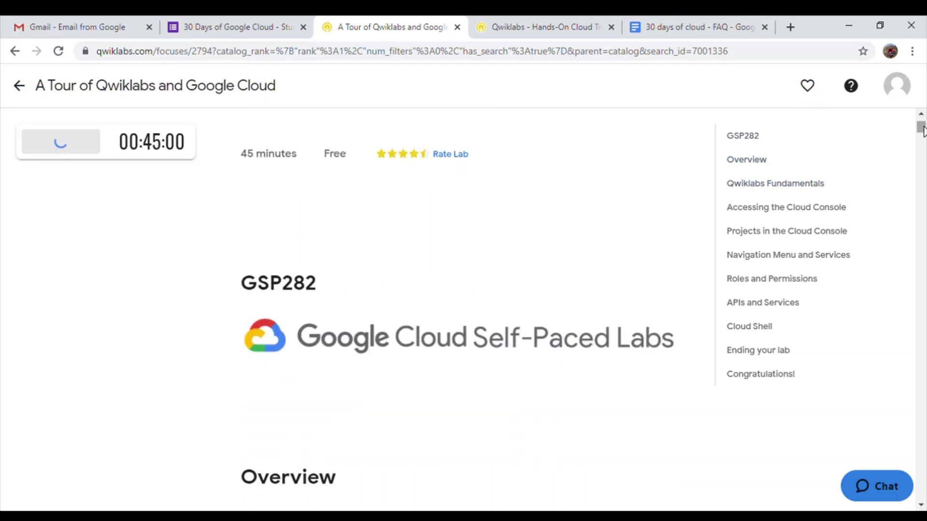
drag(923, 131, 923, 144)
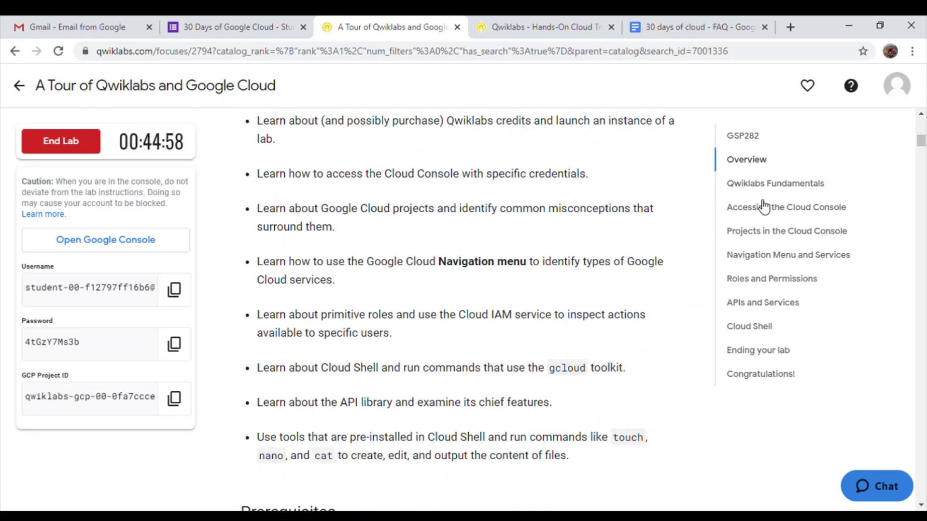
scroll(546, 290, down, 8)
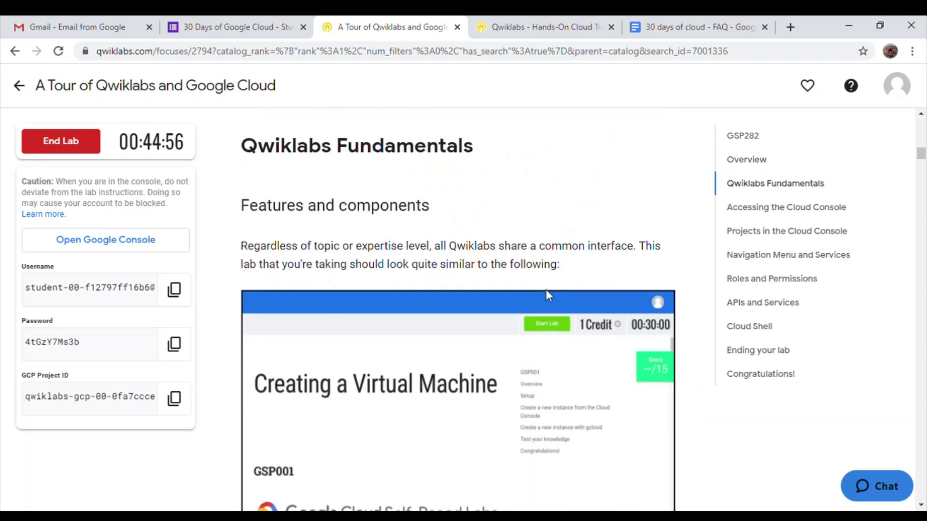
scroll(546, 290, down, 10)
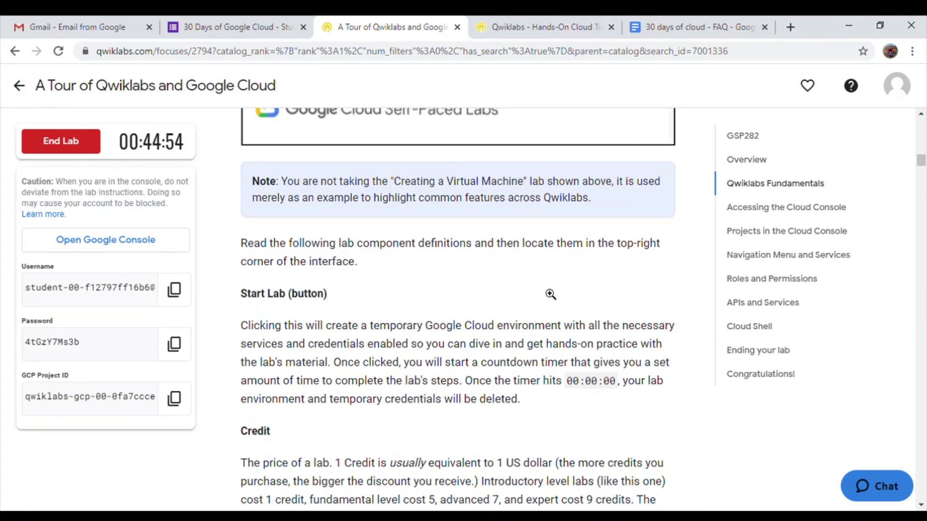
scroll(546, 290, down, 15)
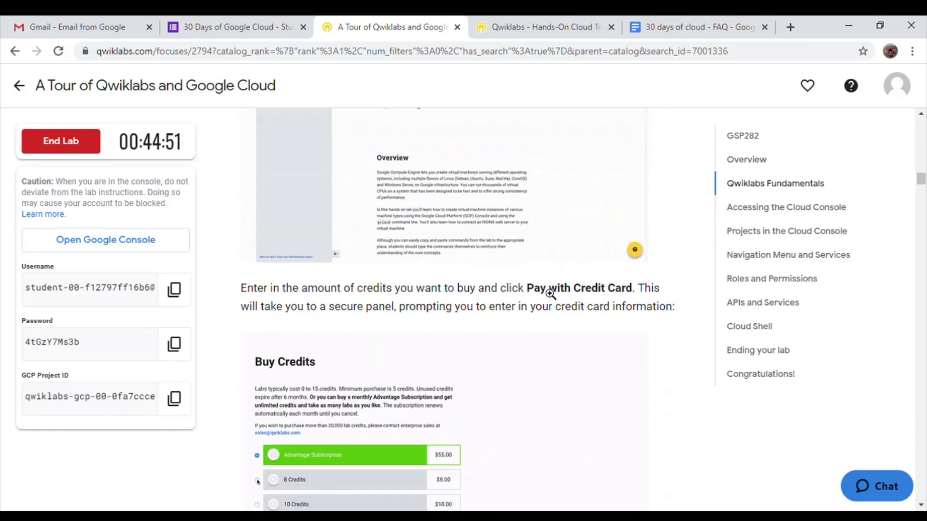
scroll(551, 294, down, 15)
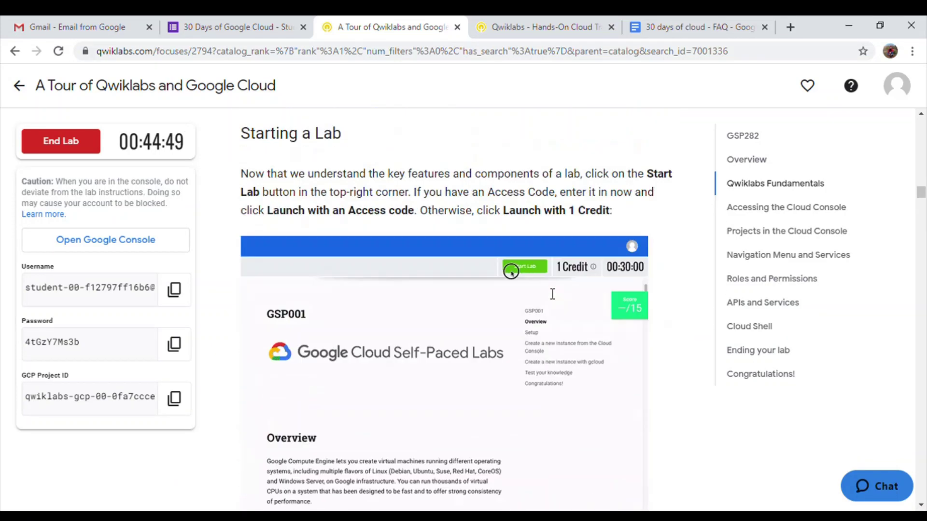
scroll(550, 292, down, 7)
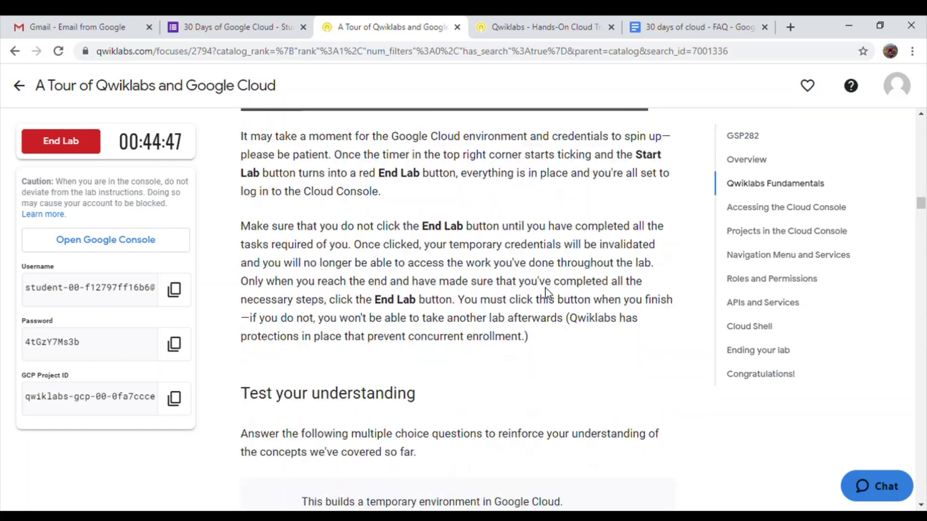
scroll(548, 293, down, 6)
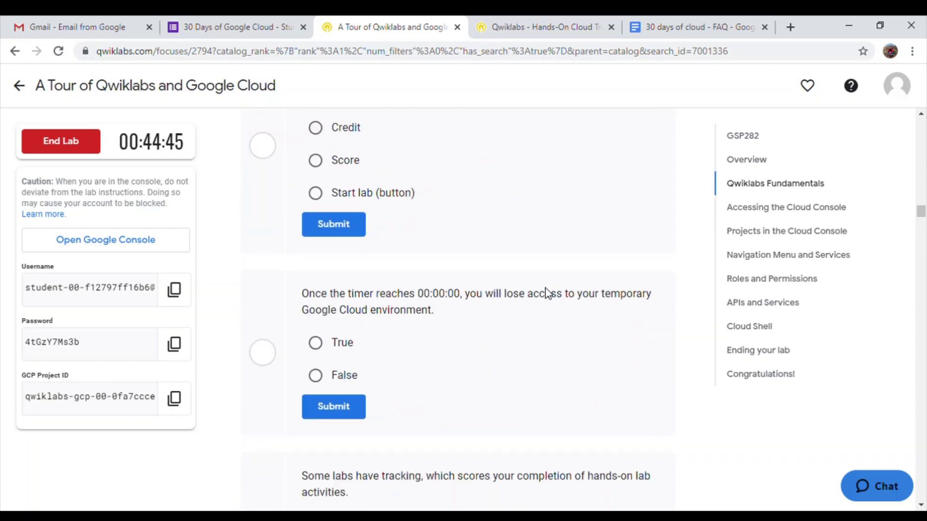
drag(921, 211, 911, 120)
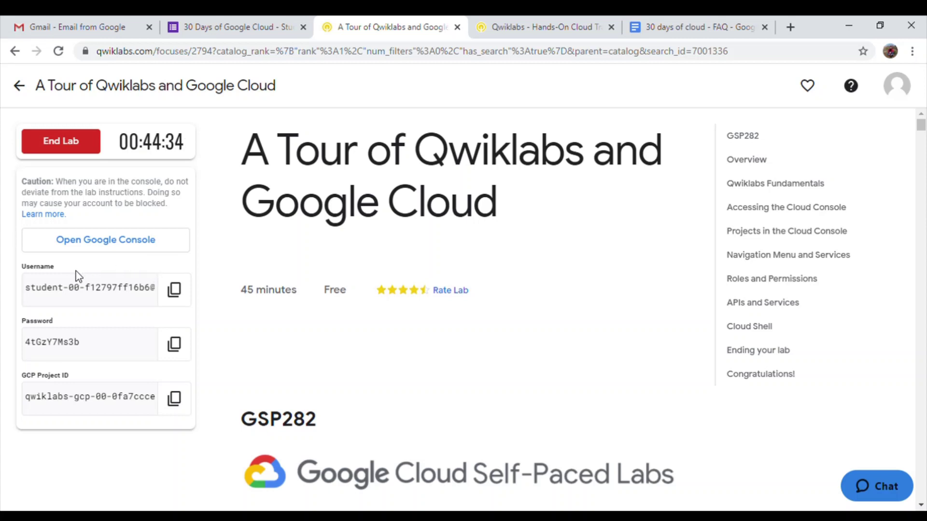
Open the lab's Google Console and copy the temporary username and password from the lab credentials
click(90, 245)
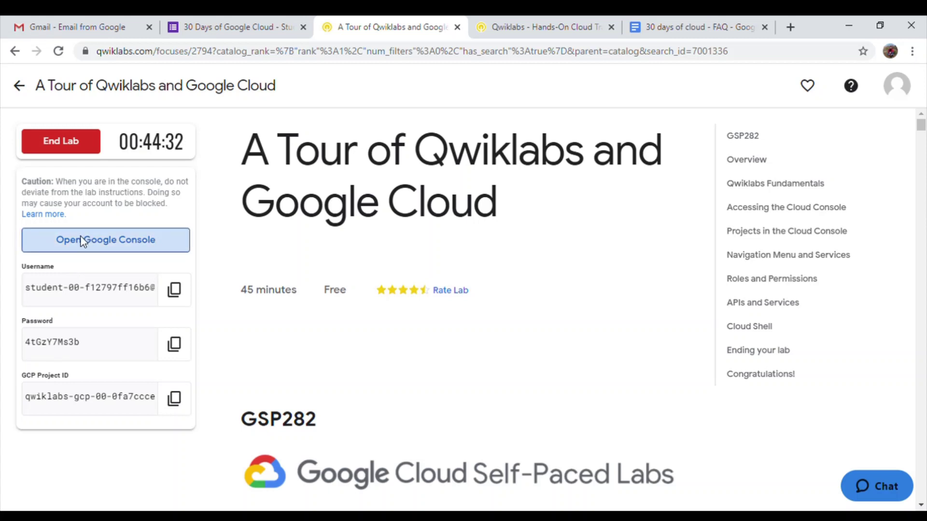
click(147, 277)
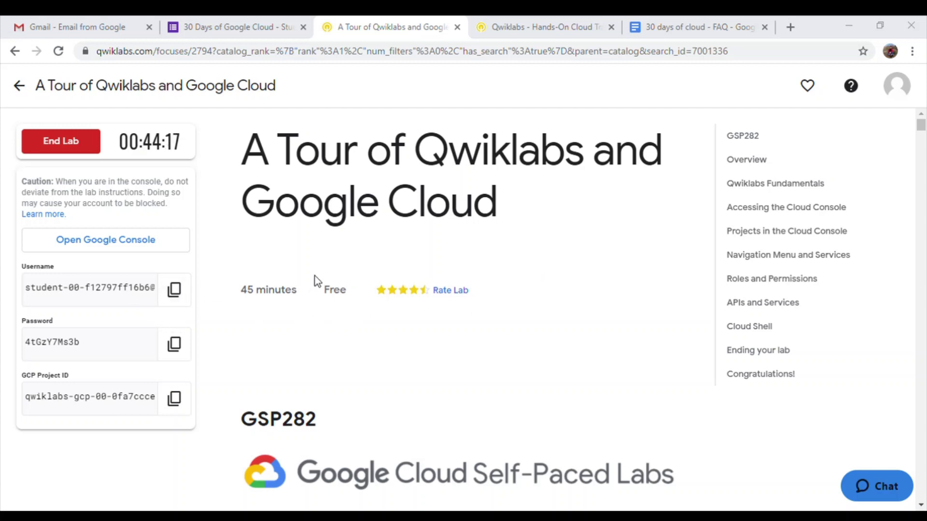
click(174, 290)
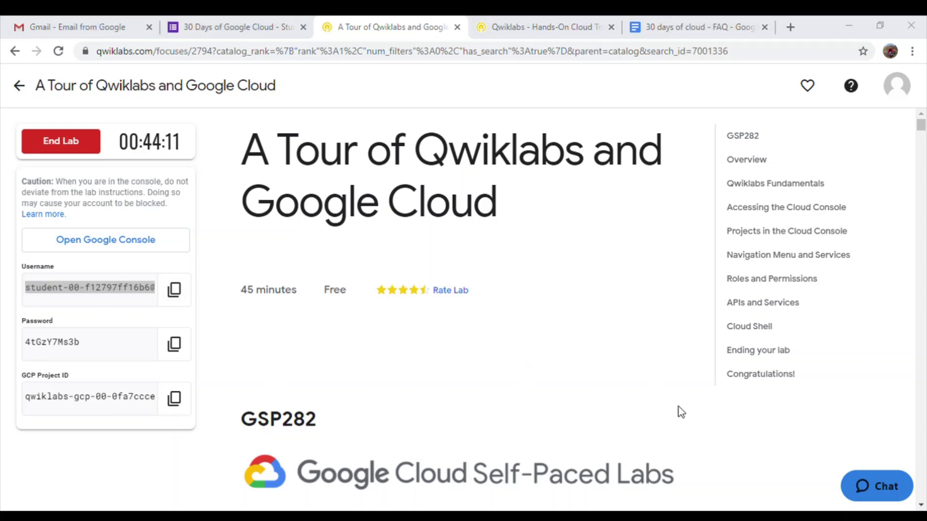
click(183, 347)
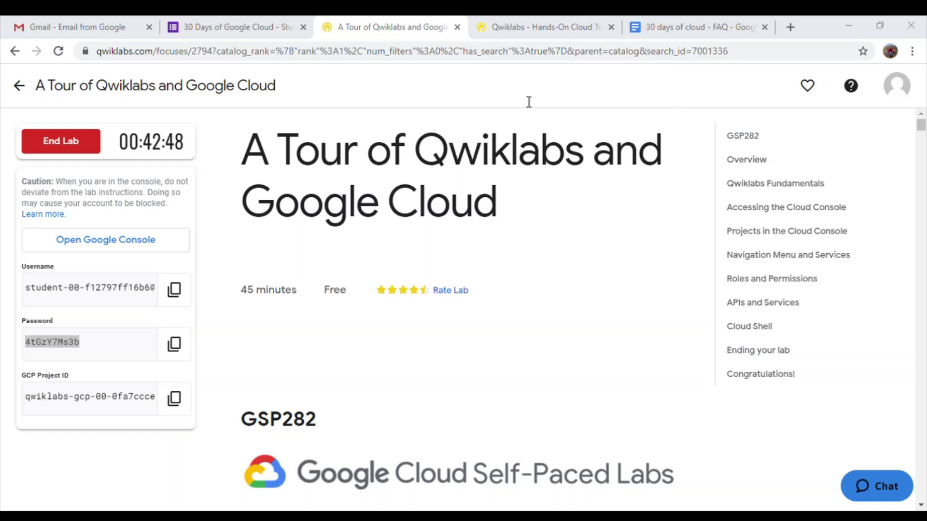
click(689, 62)
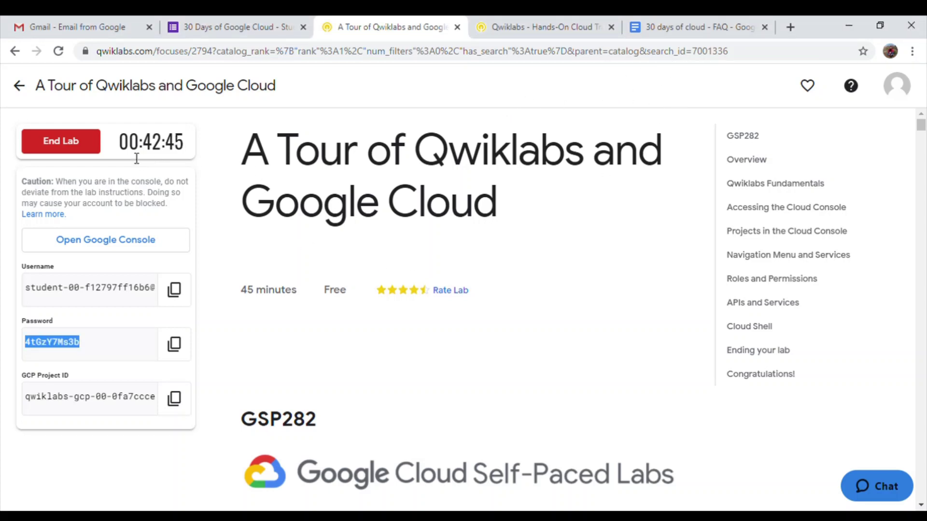
End the running tour lab and confirm ending it
click(151, 143)
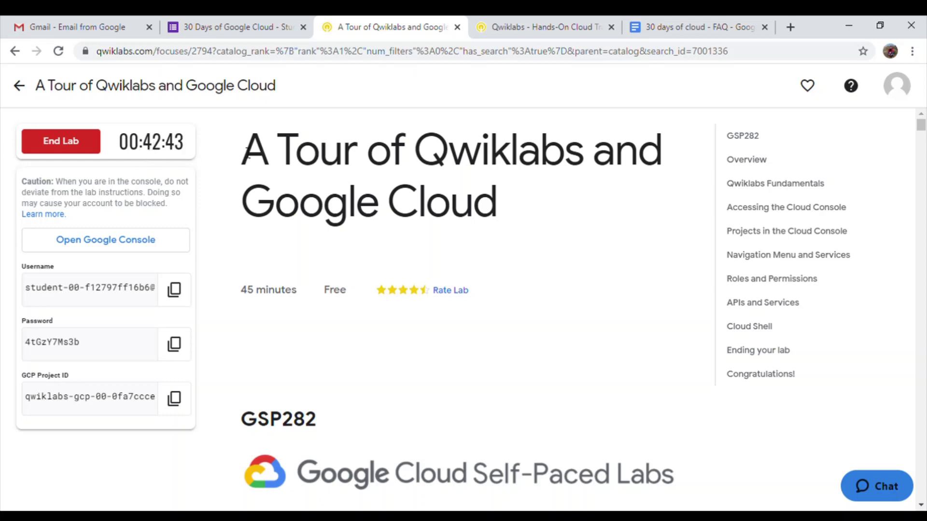
scroll(426, 249, down, 10)
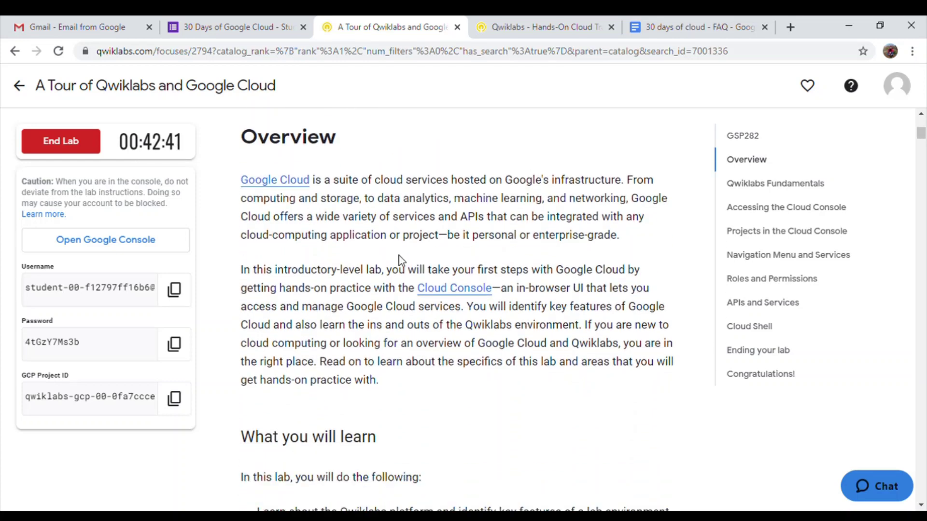
scroll(398, 256, down, 10)
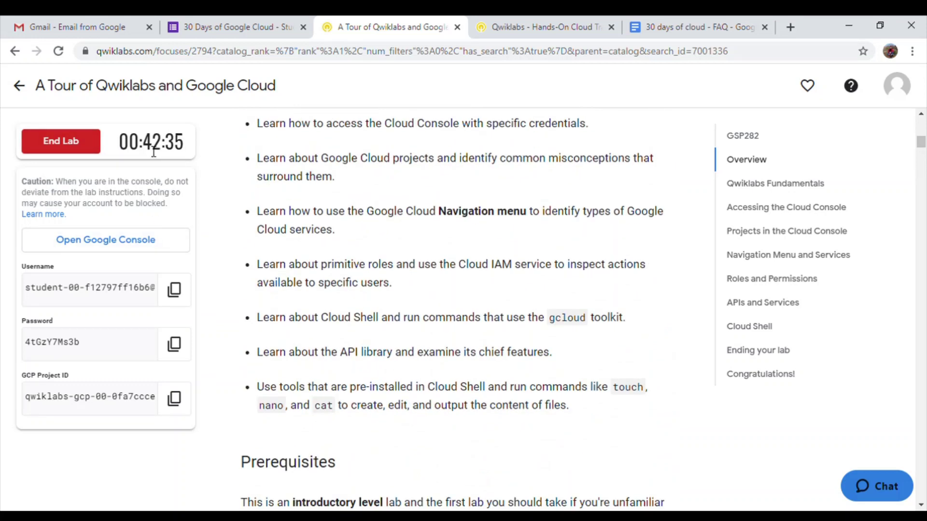
click(89, 150)
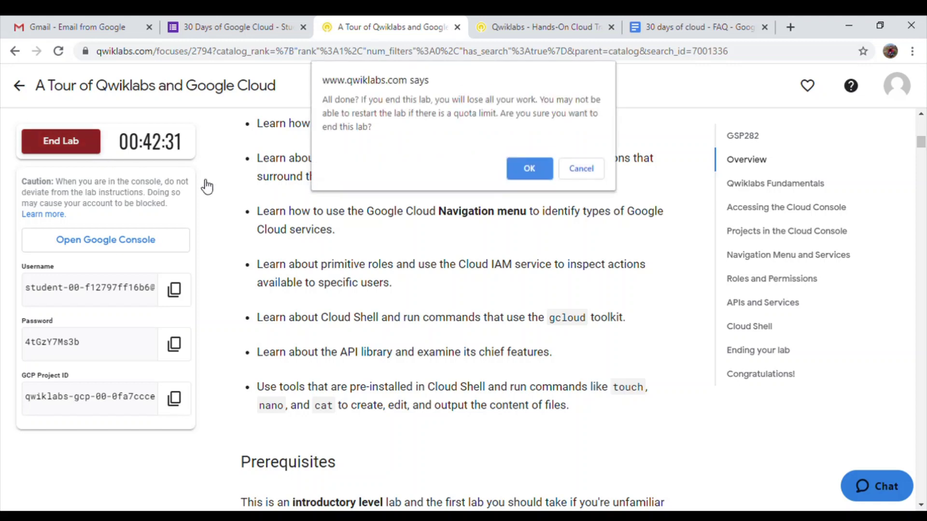
click(528, 164)
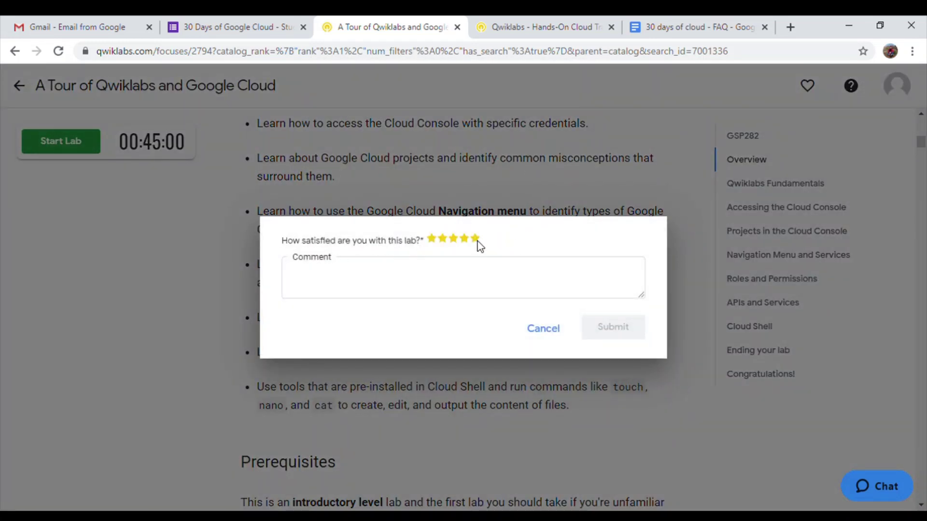
Rate the lab five stars and submit the review with the comment "Great"
click(476, 239)
click(482, 275)
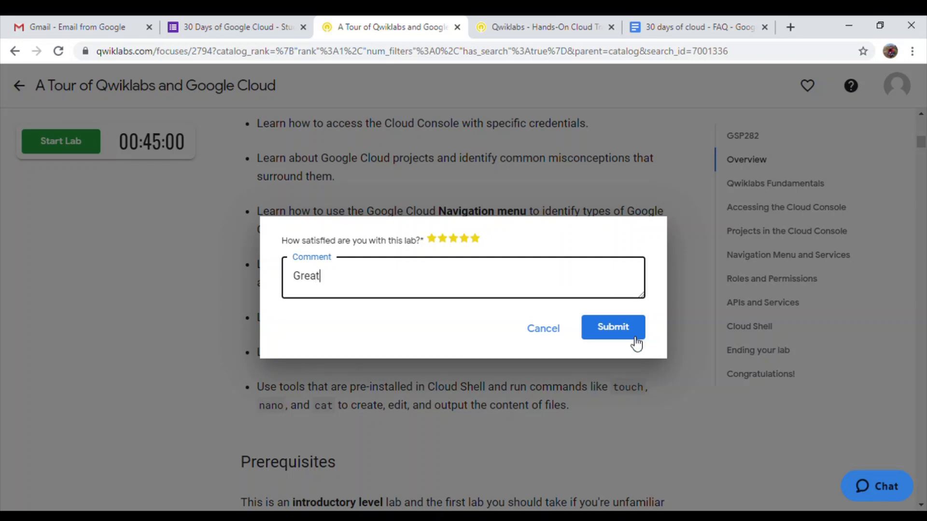
click(614, 330)
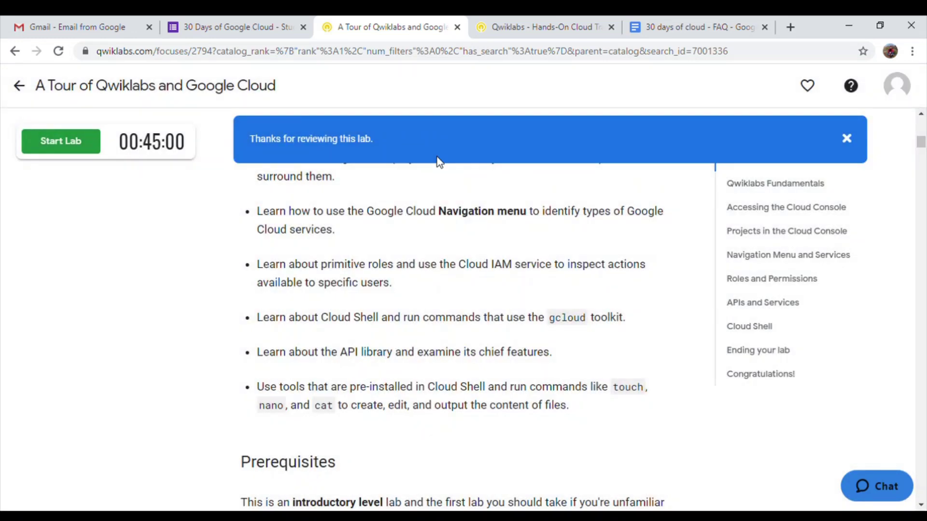
Close both Qwiklabs tabs and return to the mandatory last steps in the enrolment form
click(457, 27)
click(457, 27)
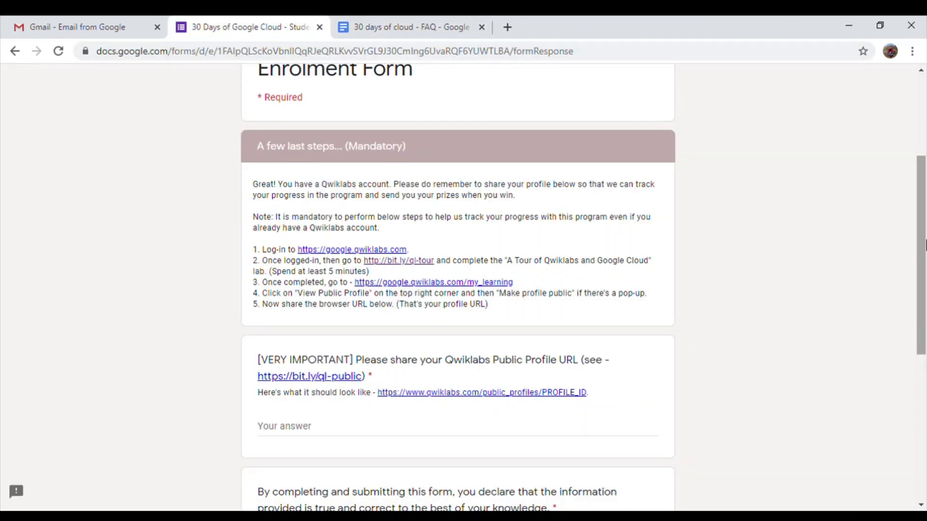
drag(923, 248, 912, 276)
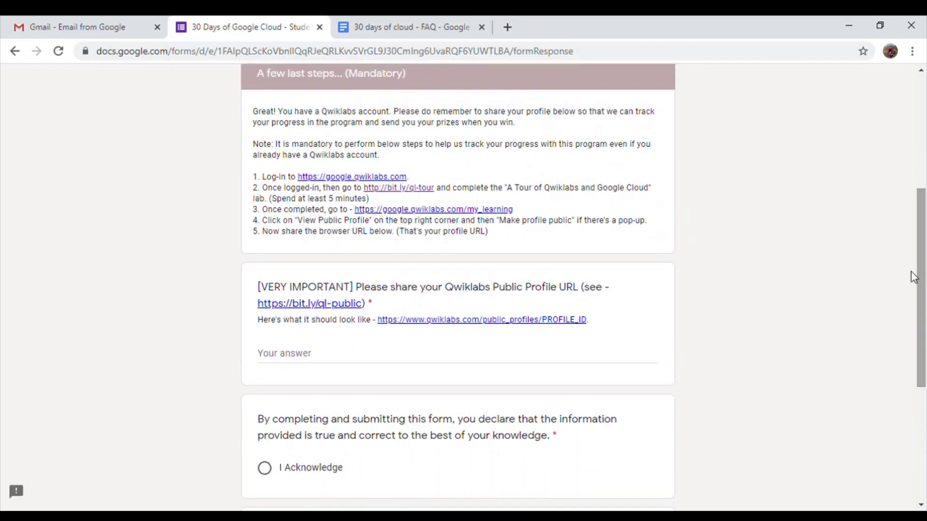
Open the my_learning link from the enrolment form and sign in to Qwiklabs with Google
click(439, 210)
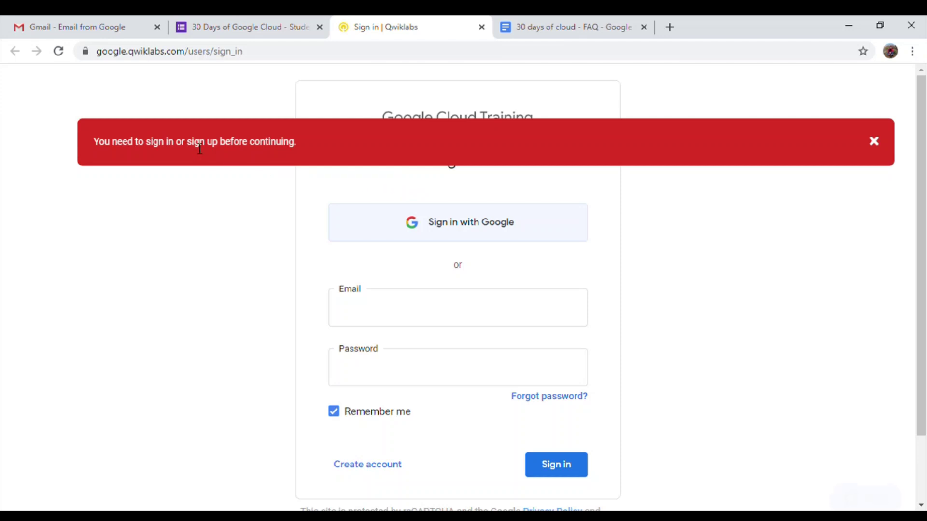
click(875, 141)
click(441, 228)
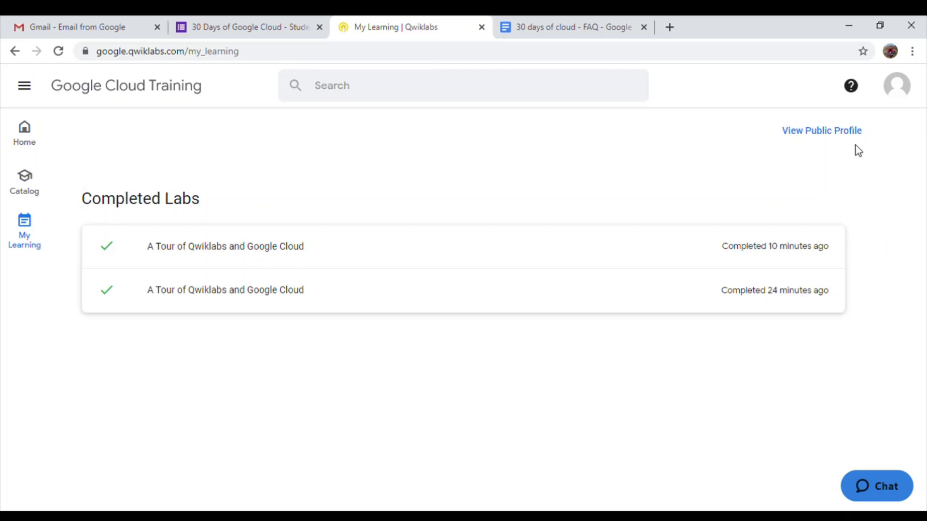
Make the Qwiklabs profile public and copy the public profile's URL
click(827, 135)
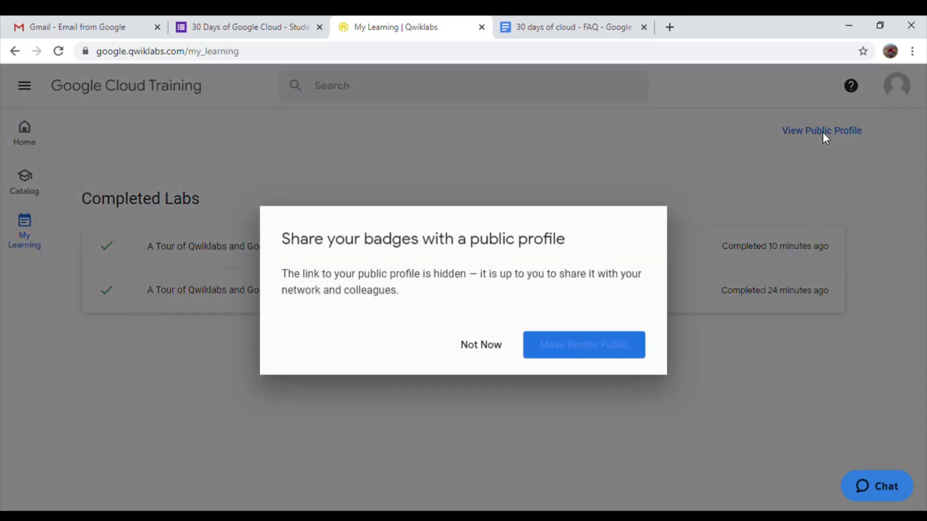
click(597, 348)
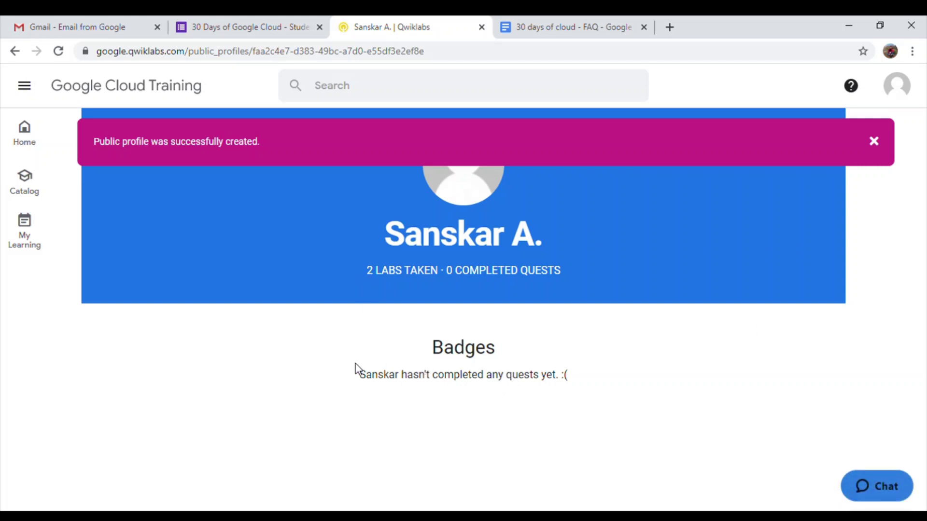
click(141, 54)
key(ctrl+c)
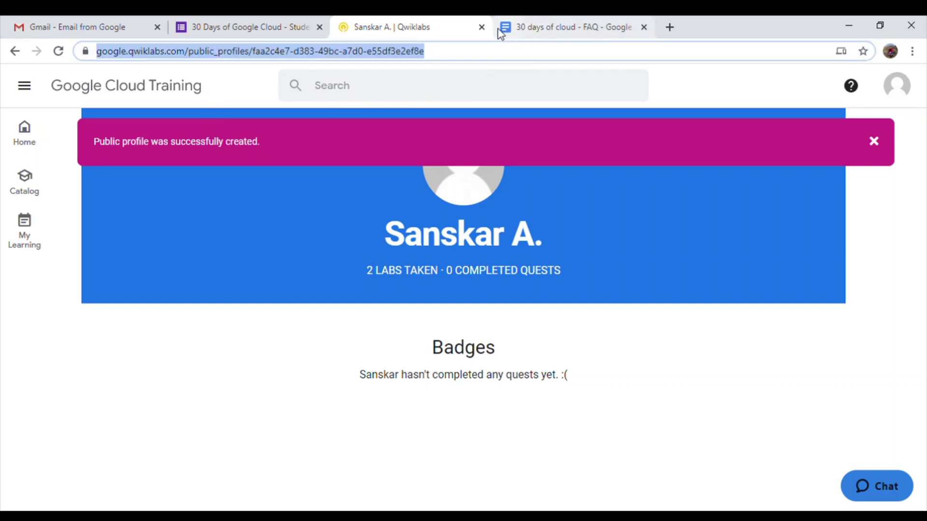
Close the profile tab, paste the copied URL as the form's Qwiklabs Public Profile URL answer and check its public_profiles part
middle_click(449, 34)
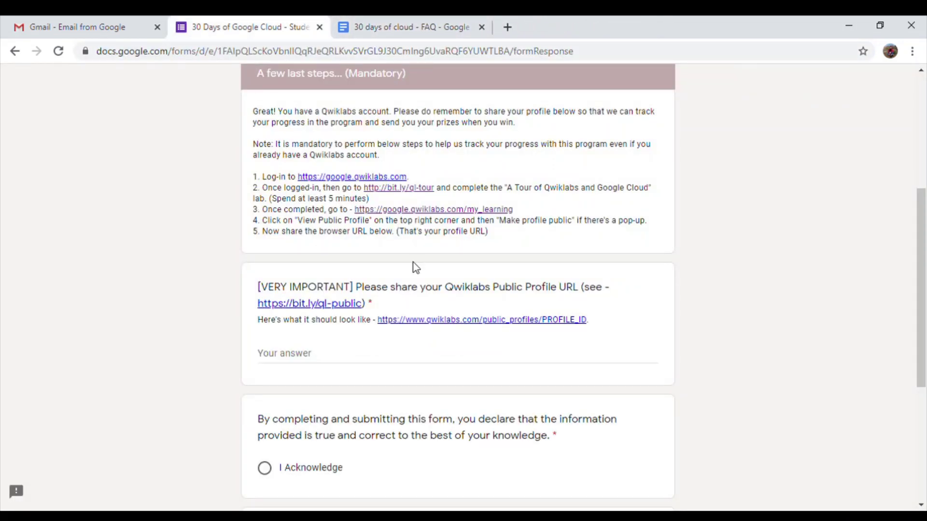
click(334, 361)
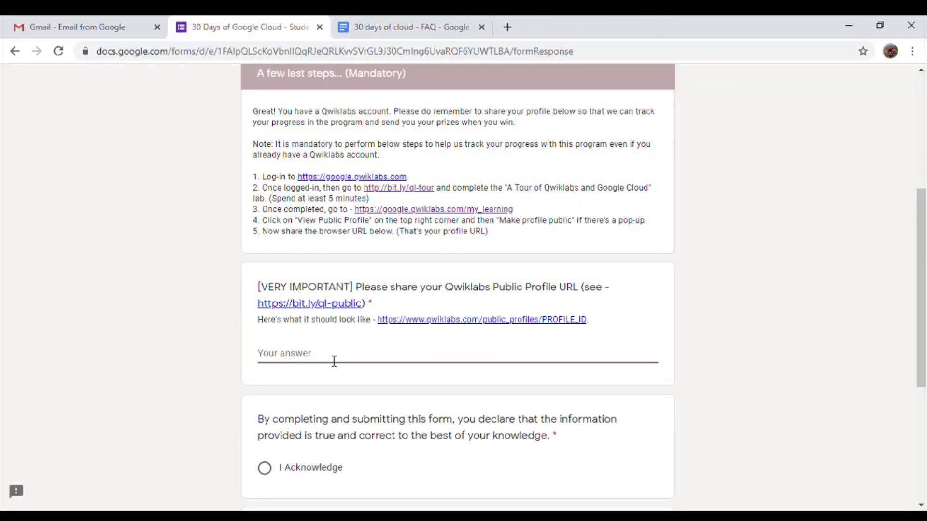
key(ctrl+v)
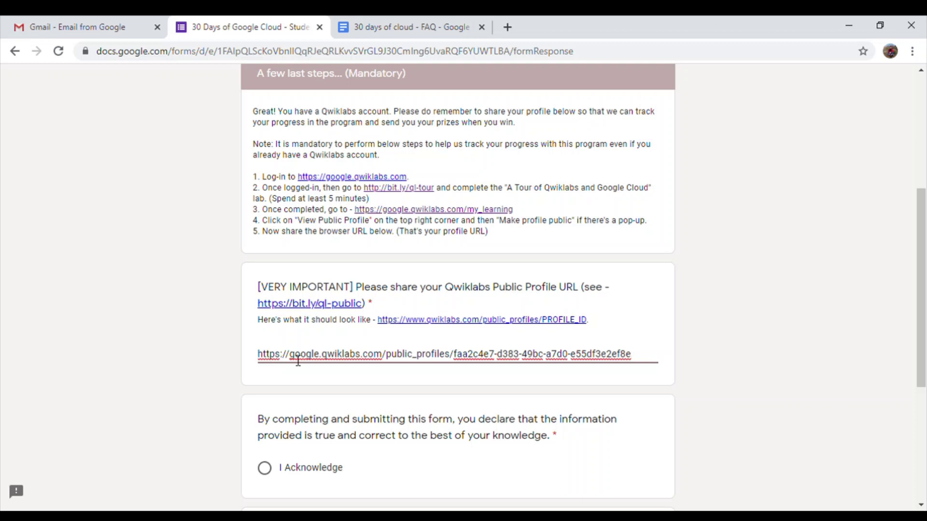
drag(392, 359, 445, 362)
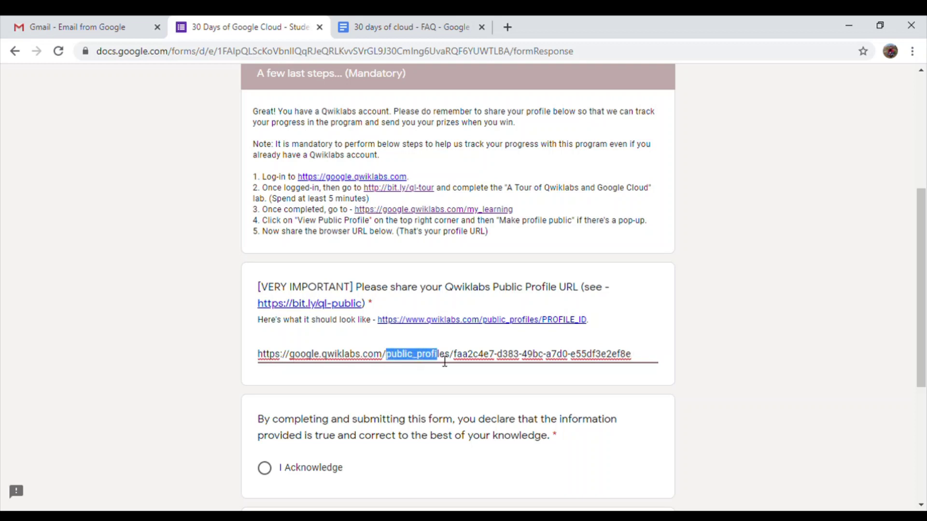
click(464, 361)
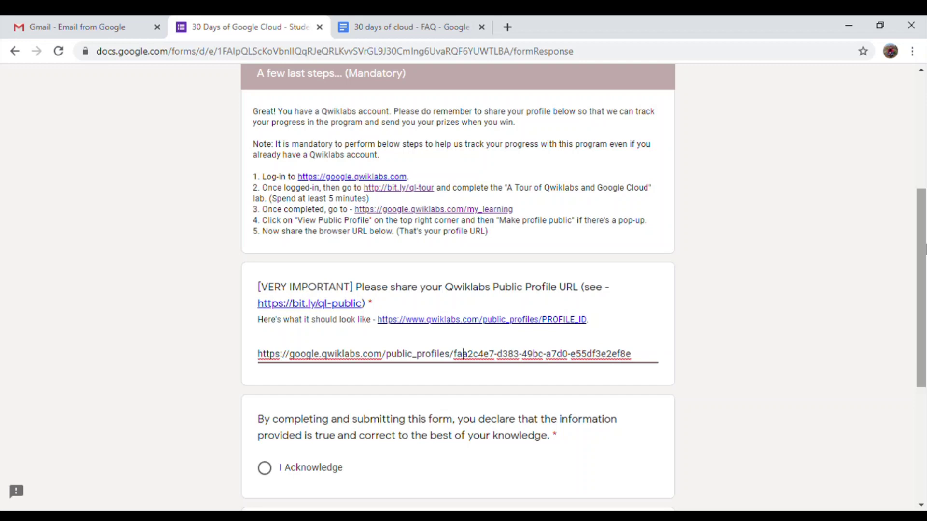
Acknowledge the declaration that the provided information is true and correct, and submit the enrolment form
drag(924, 254, 924, 350)
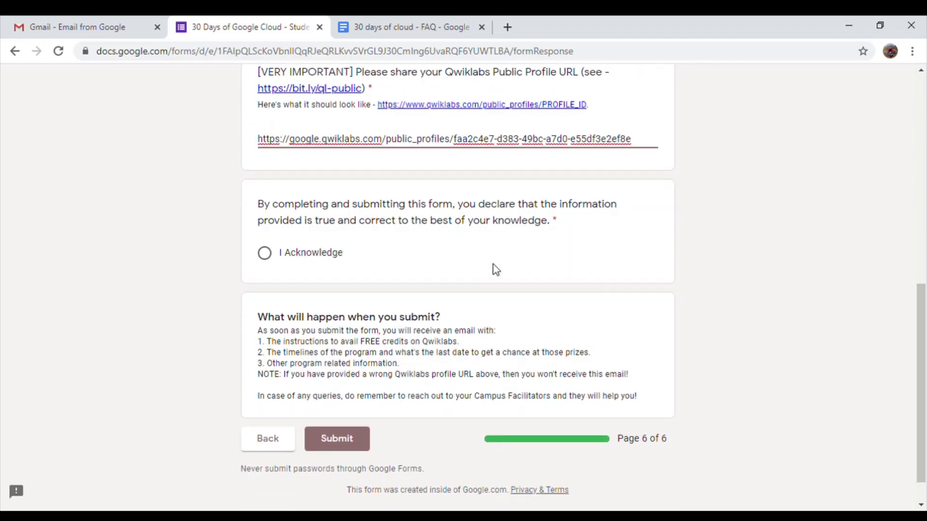
click(269, 260)
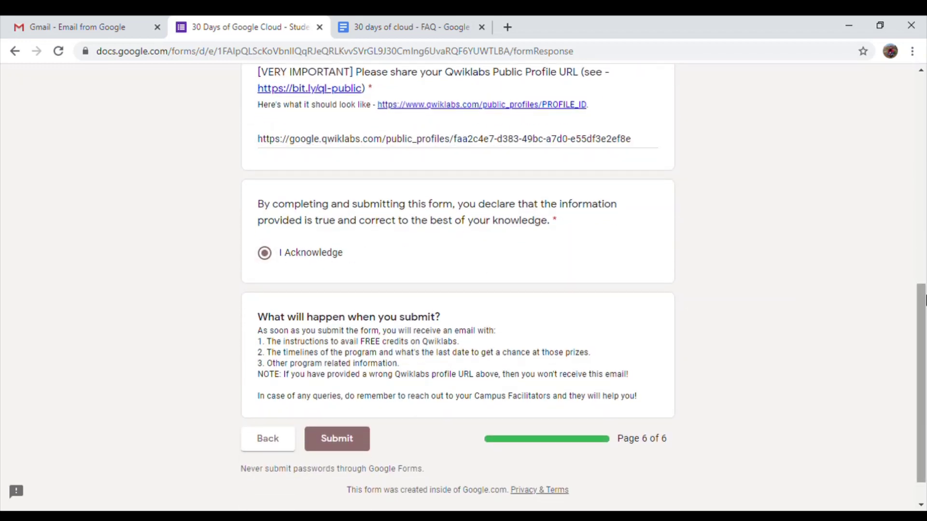
drag(925, 330, 925, 345)
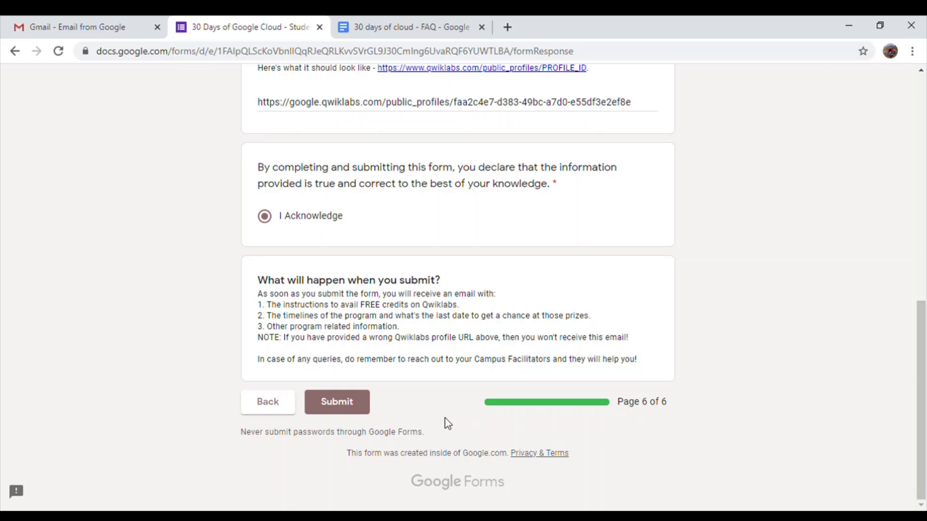
click(363, 411)
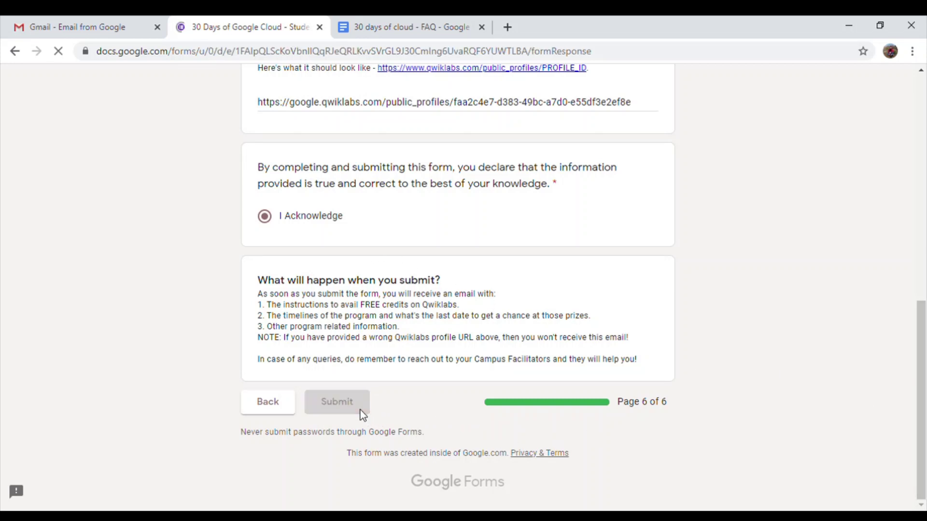
Read through the enrolment confirmation page, look at the Gmail page and return to the confirmation
scroll(609, 362, down, 2)
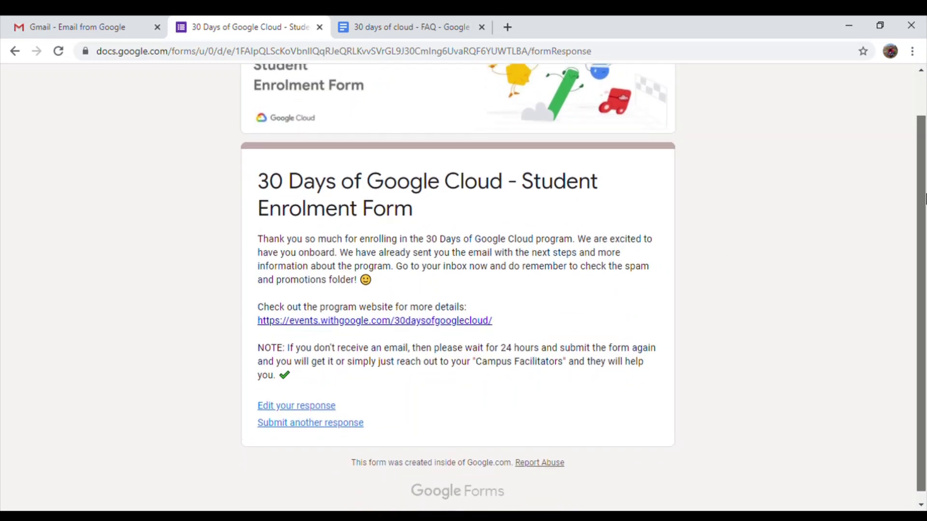
scroll(490, 260, up, 1)
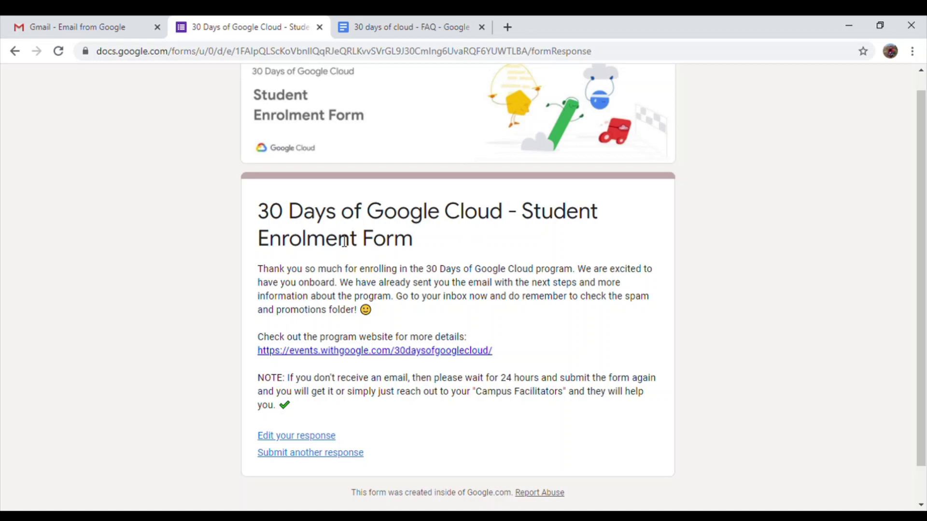
scroll(925, 286, down, 1)
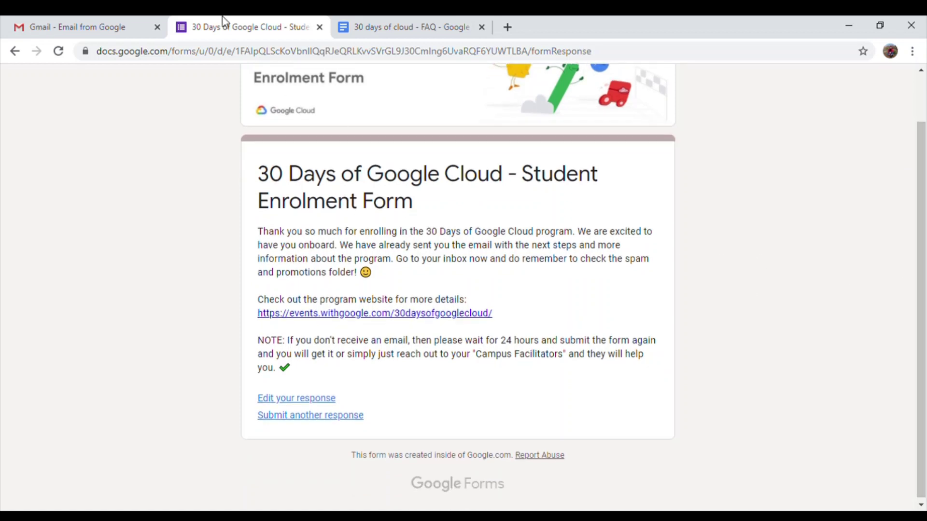
click(110, 25)
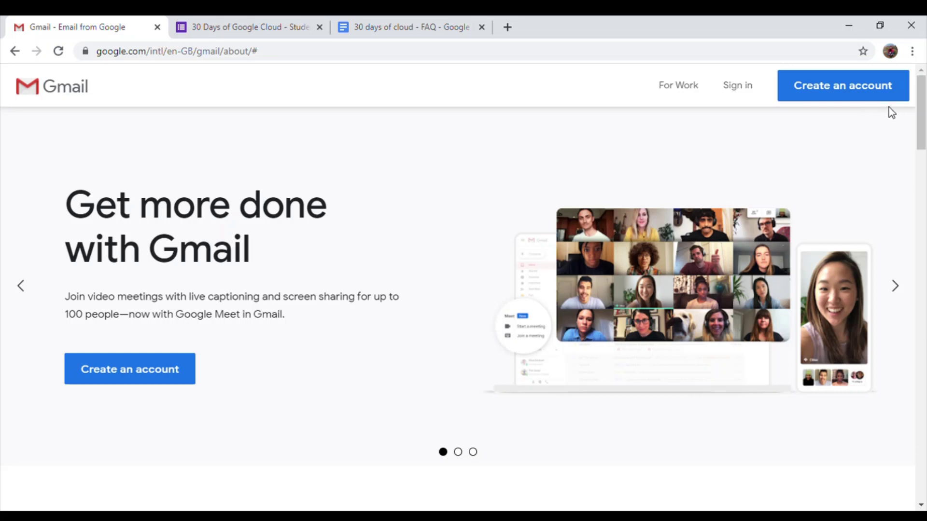
click(263, 22)
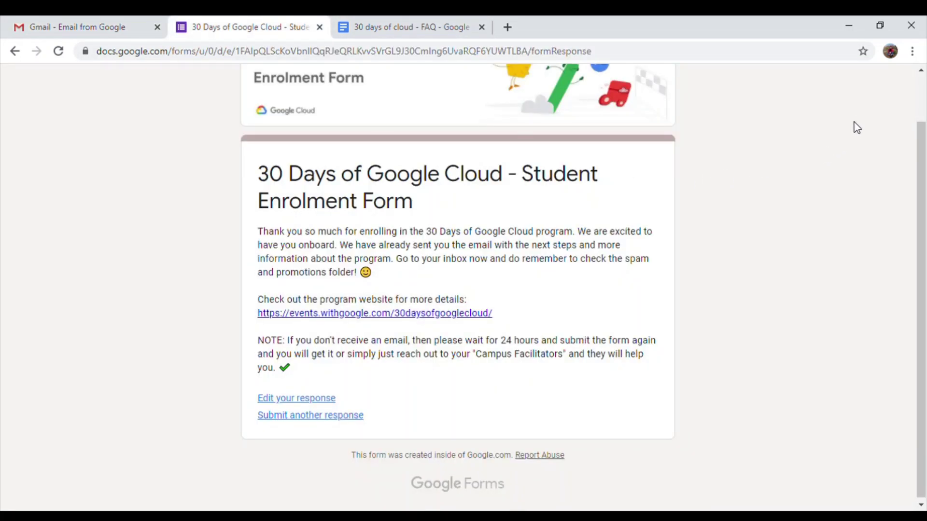